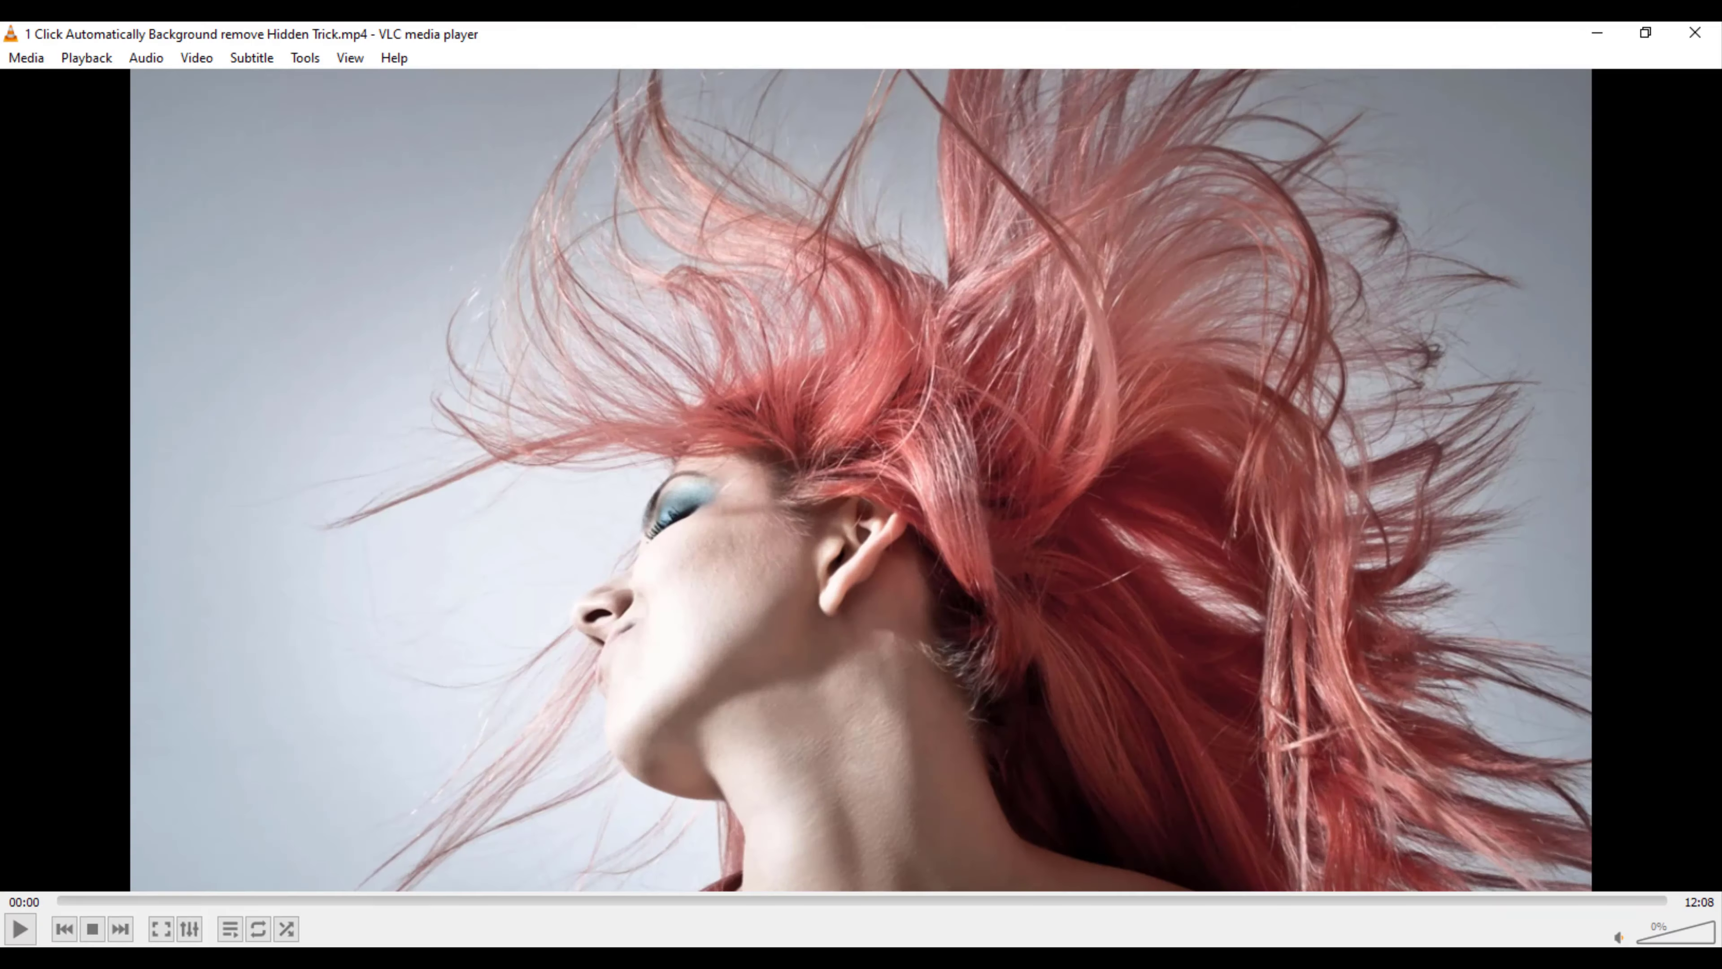
Step: Play the background-removal tutorial, pause it at the Photoshop demo, and minimize VLC
left_click(8, 929)
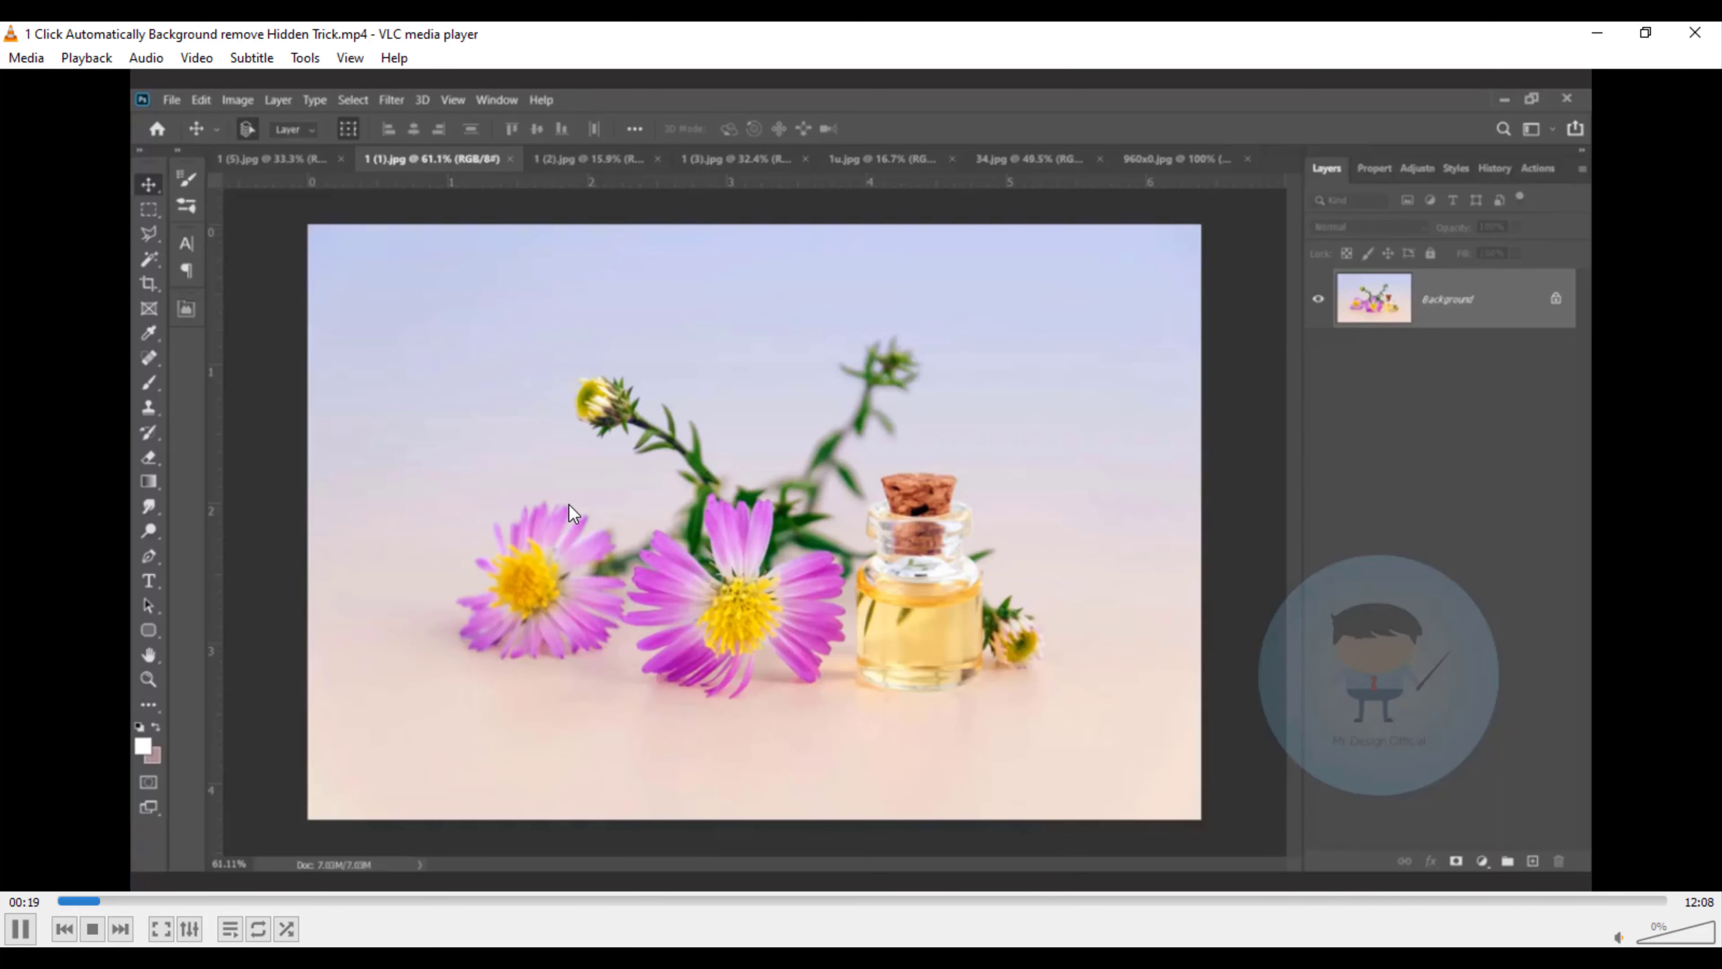
left_click(21, 929)
left_click(1596, 32)
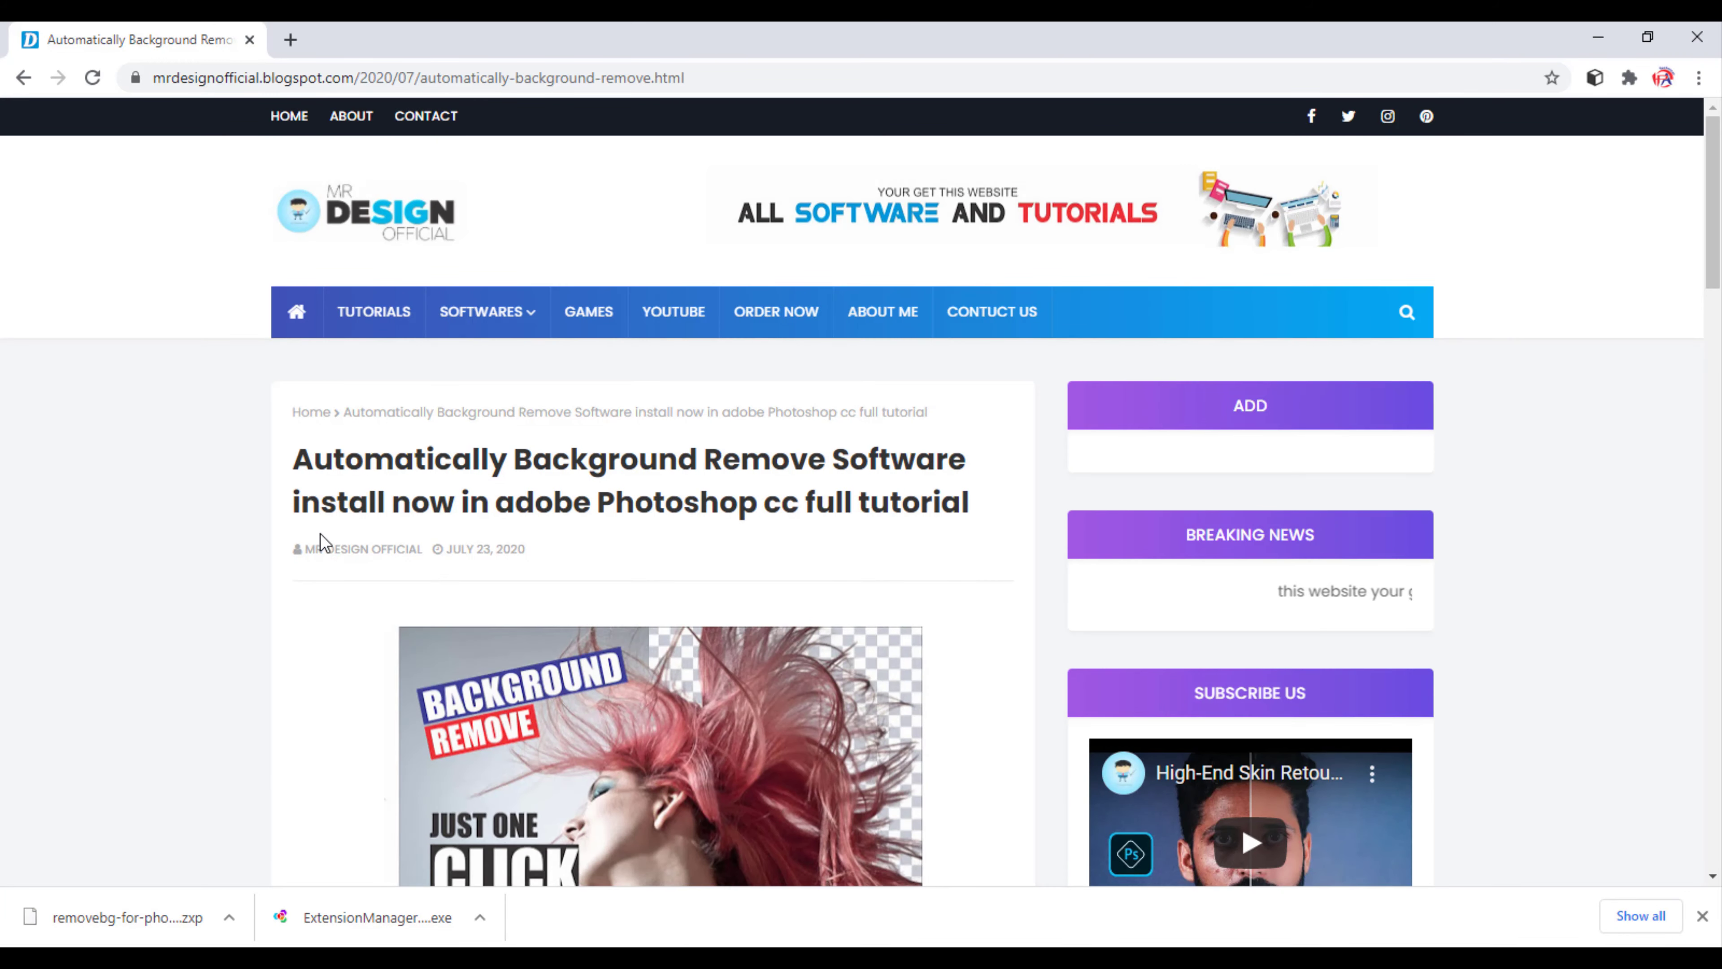
Step: Scroll the blog post down to the Step 1 and Step 2 Download Now buttons
scroll(320, 533, "down", 5)
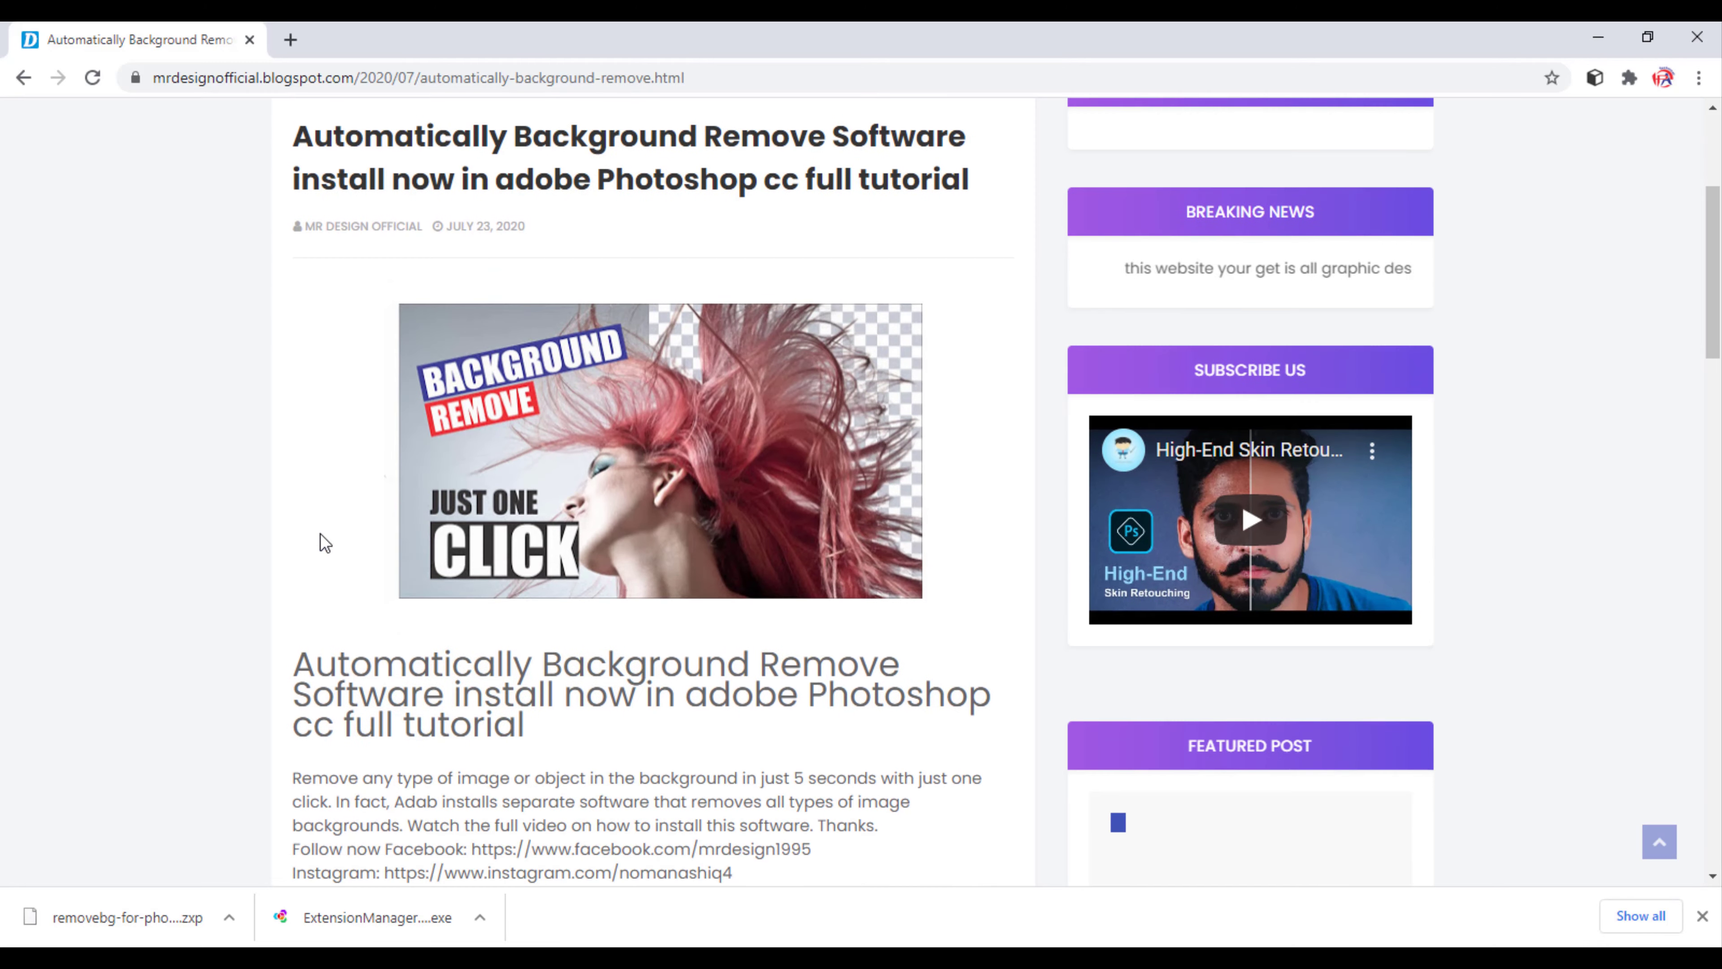
scroll(324, 543, "down", 8)
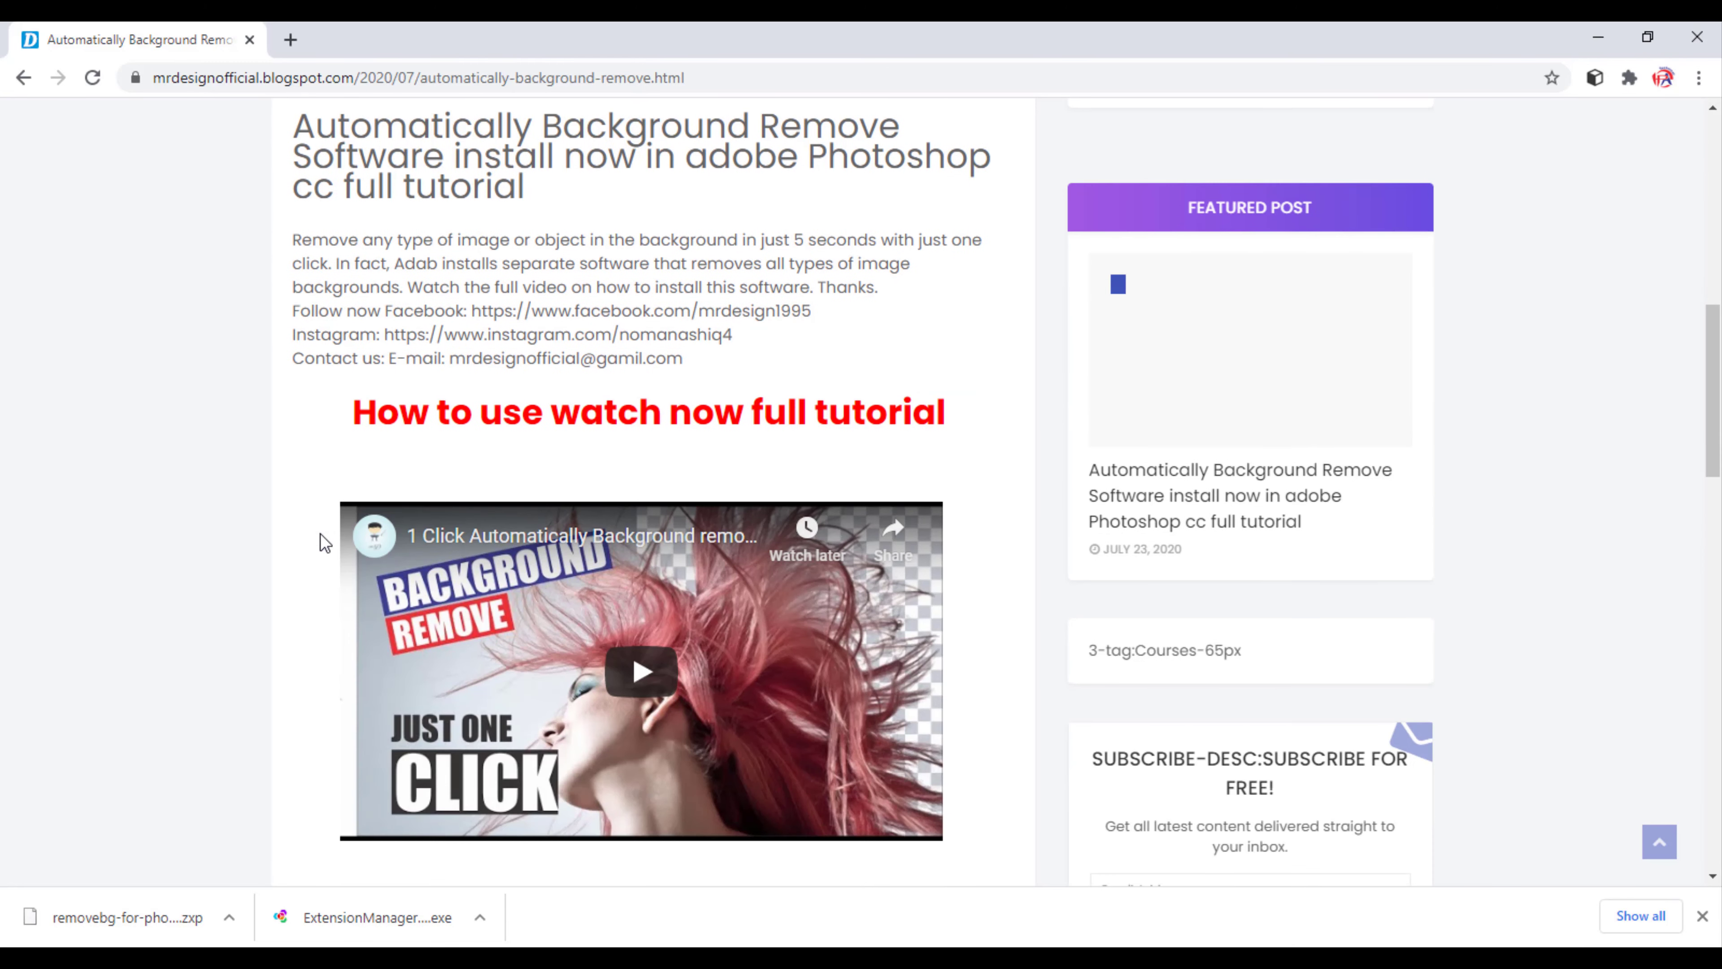
scroll(324, 543, "down", 1)
scroll(325, 543, "down", 9)
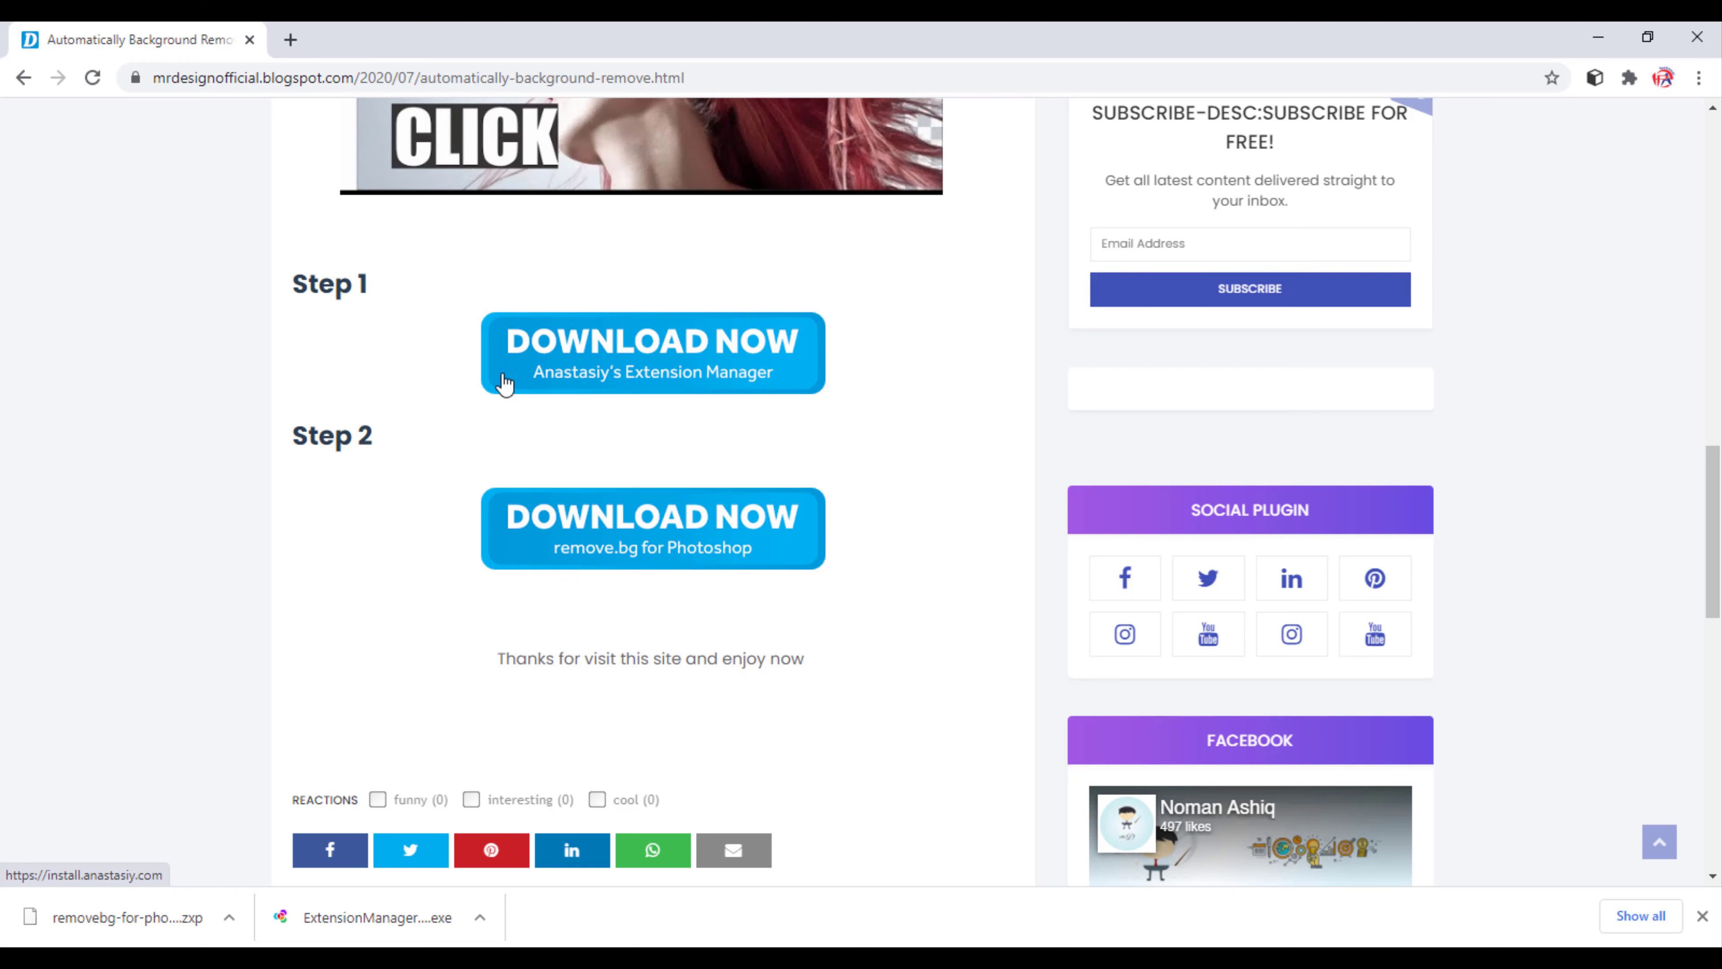
Step: Open the Extension Manager site and start downloading its v3.6 installer for Windows 7+
left_click(679, 356)
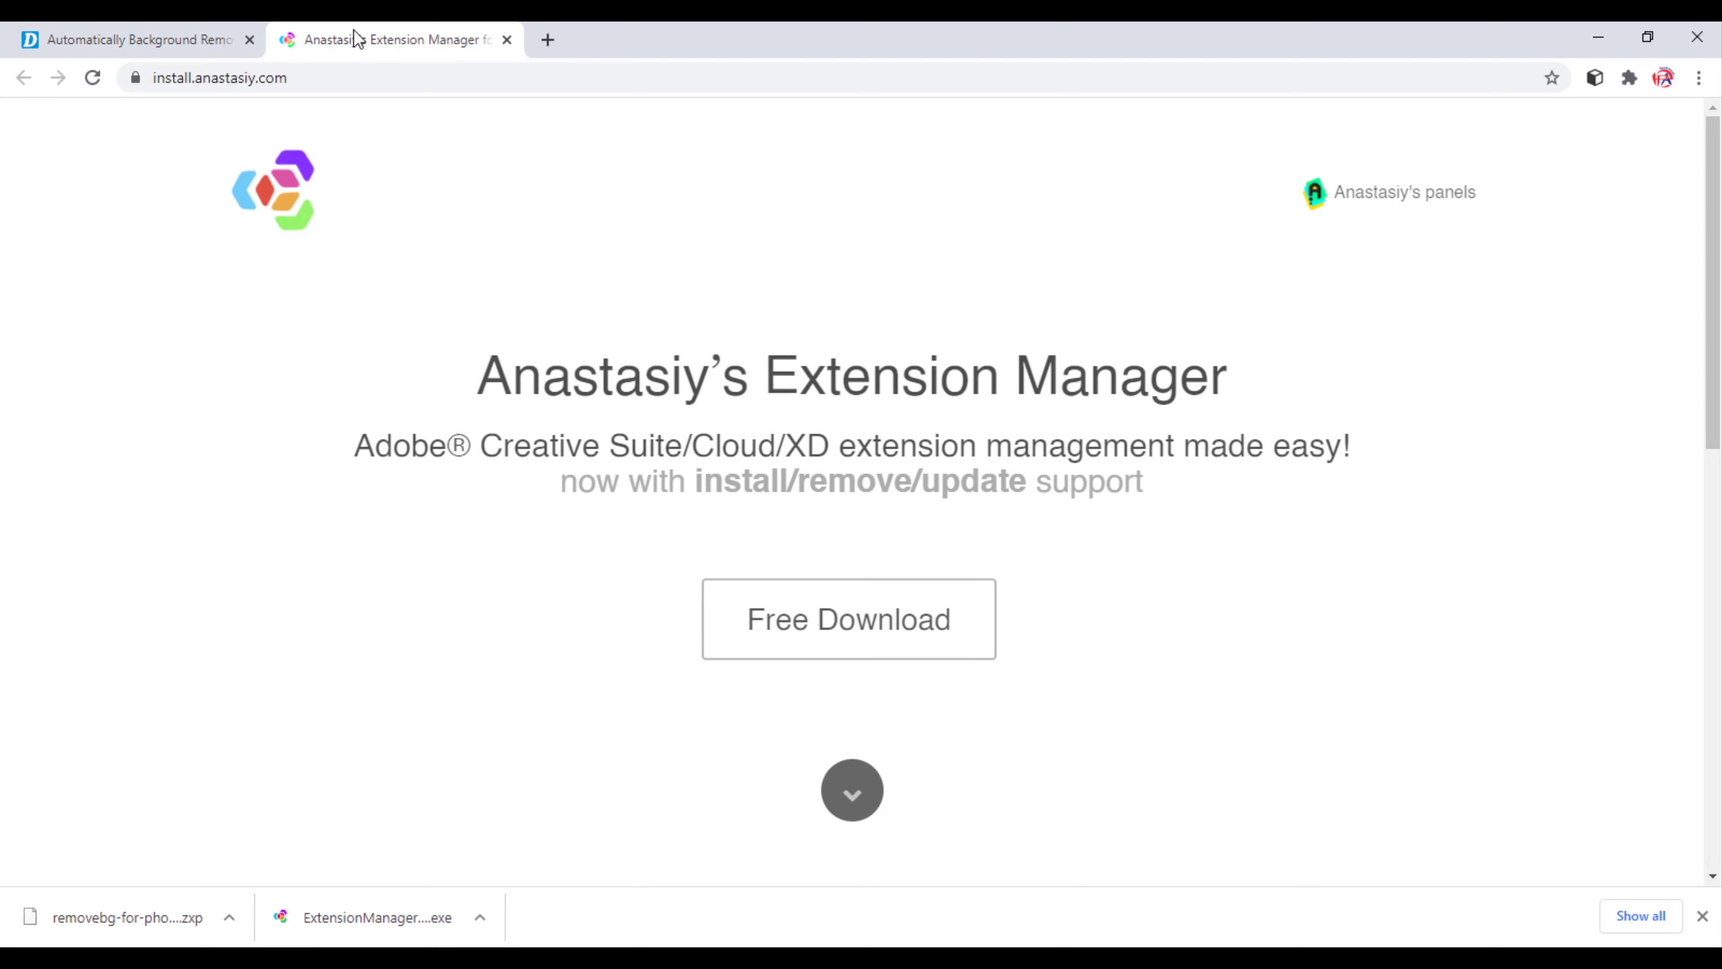
scroll(1027, 473, "down", 3)
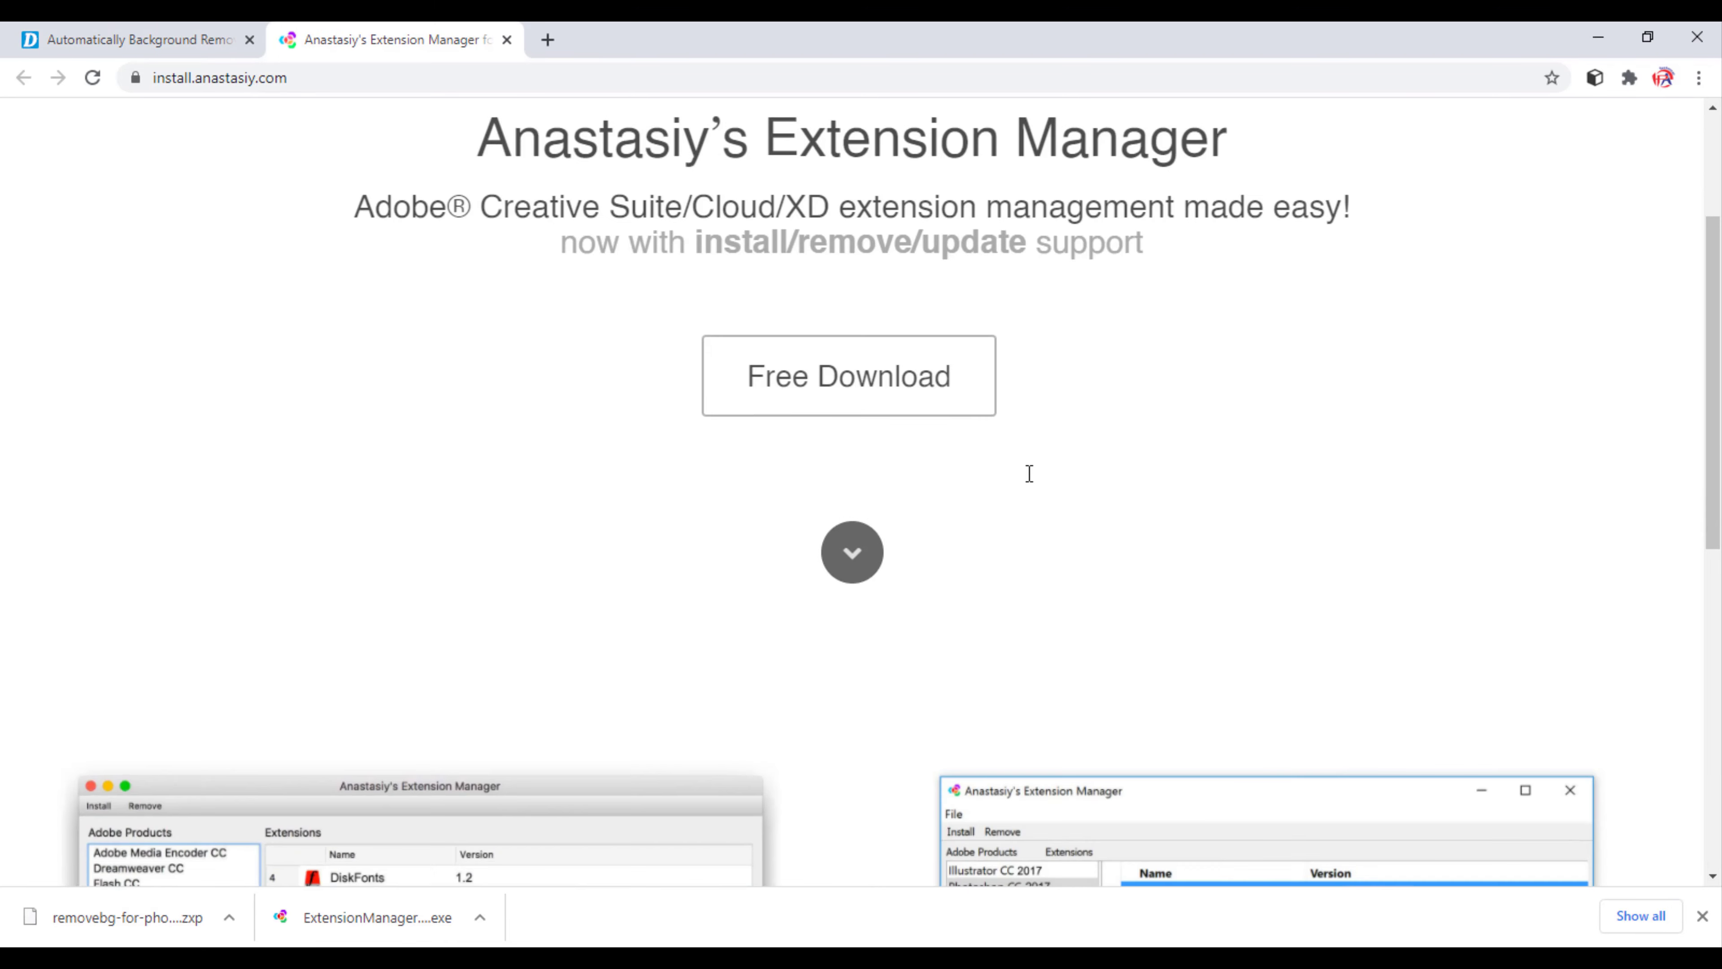
scroll(1020, 303, "down", 2)
scroll(1035, 477, "down", 5)
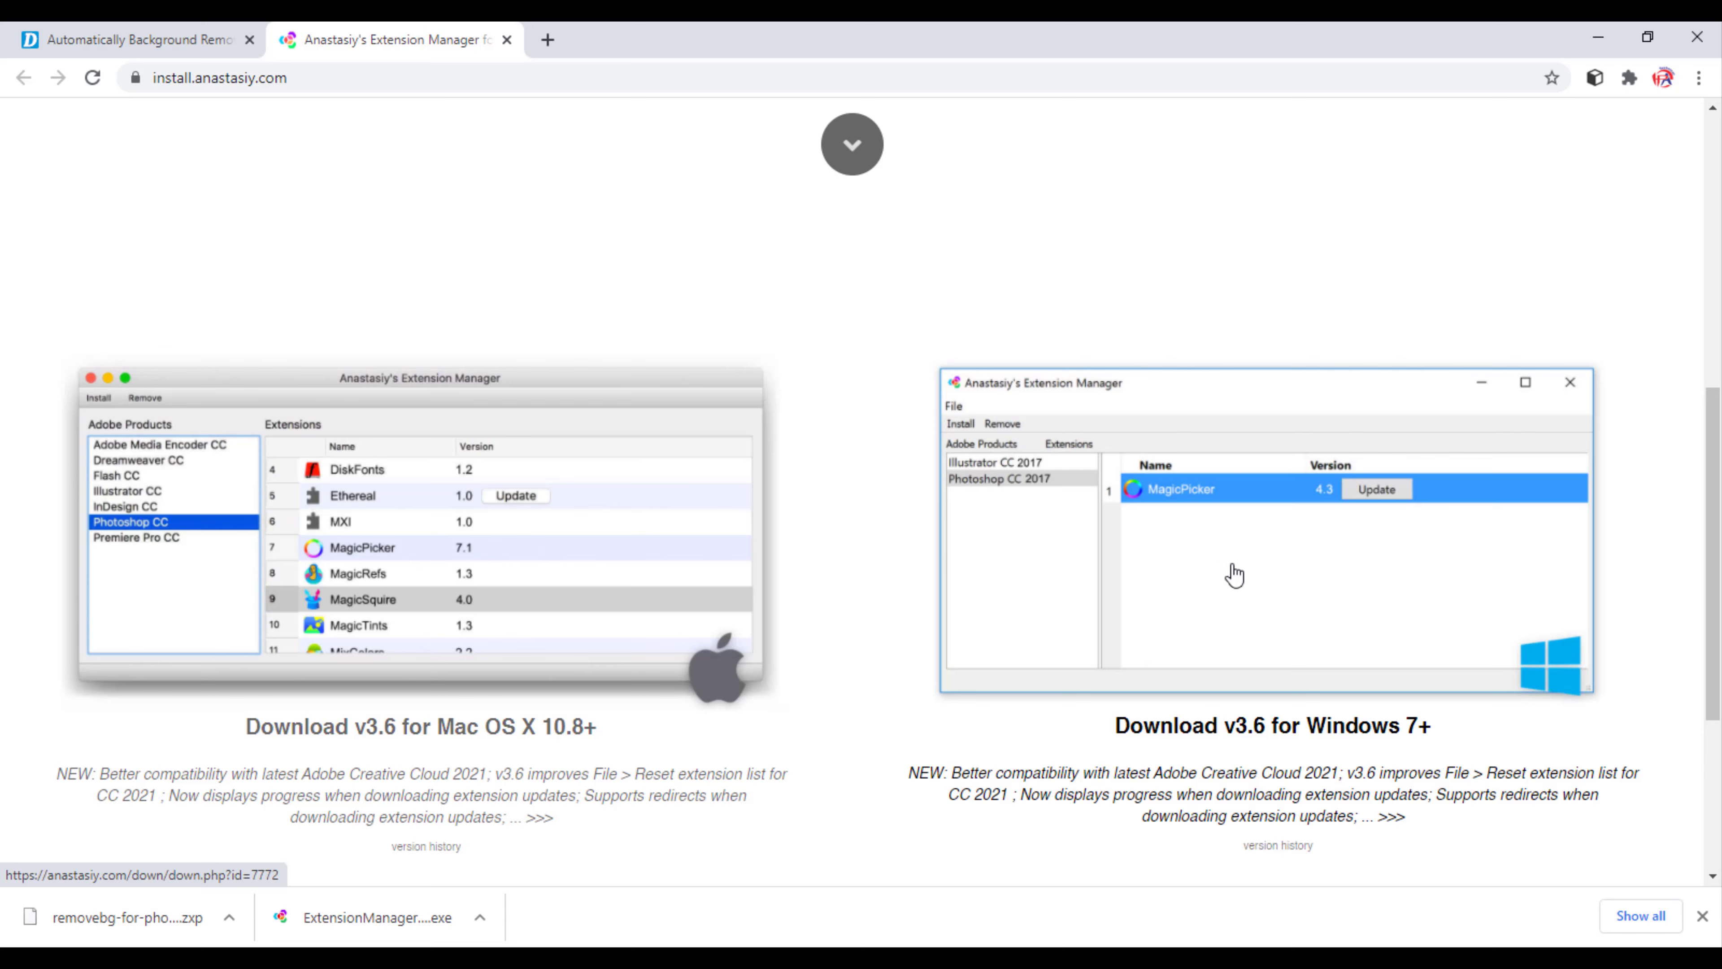
left_click(1231, 562)
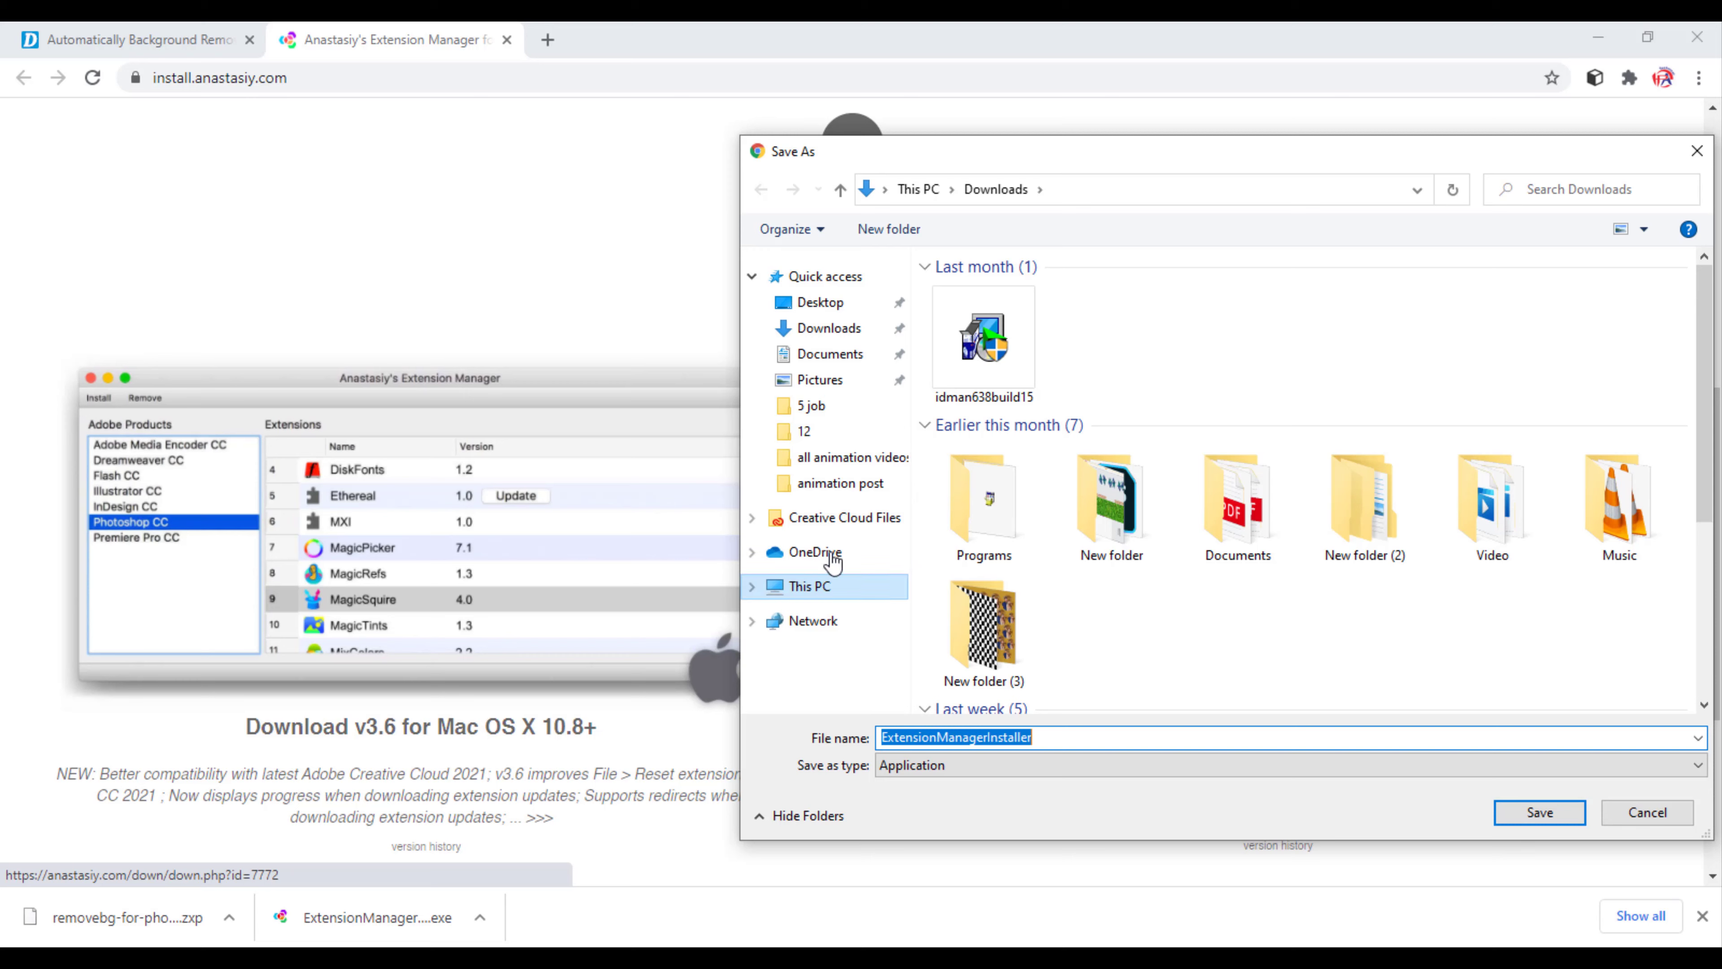
Step: Save the Extension Manager installer into a new Documents folder named 'extantion manager'
left_click(829, 353)
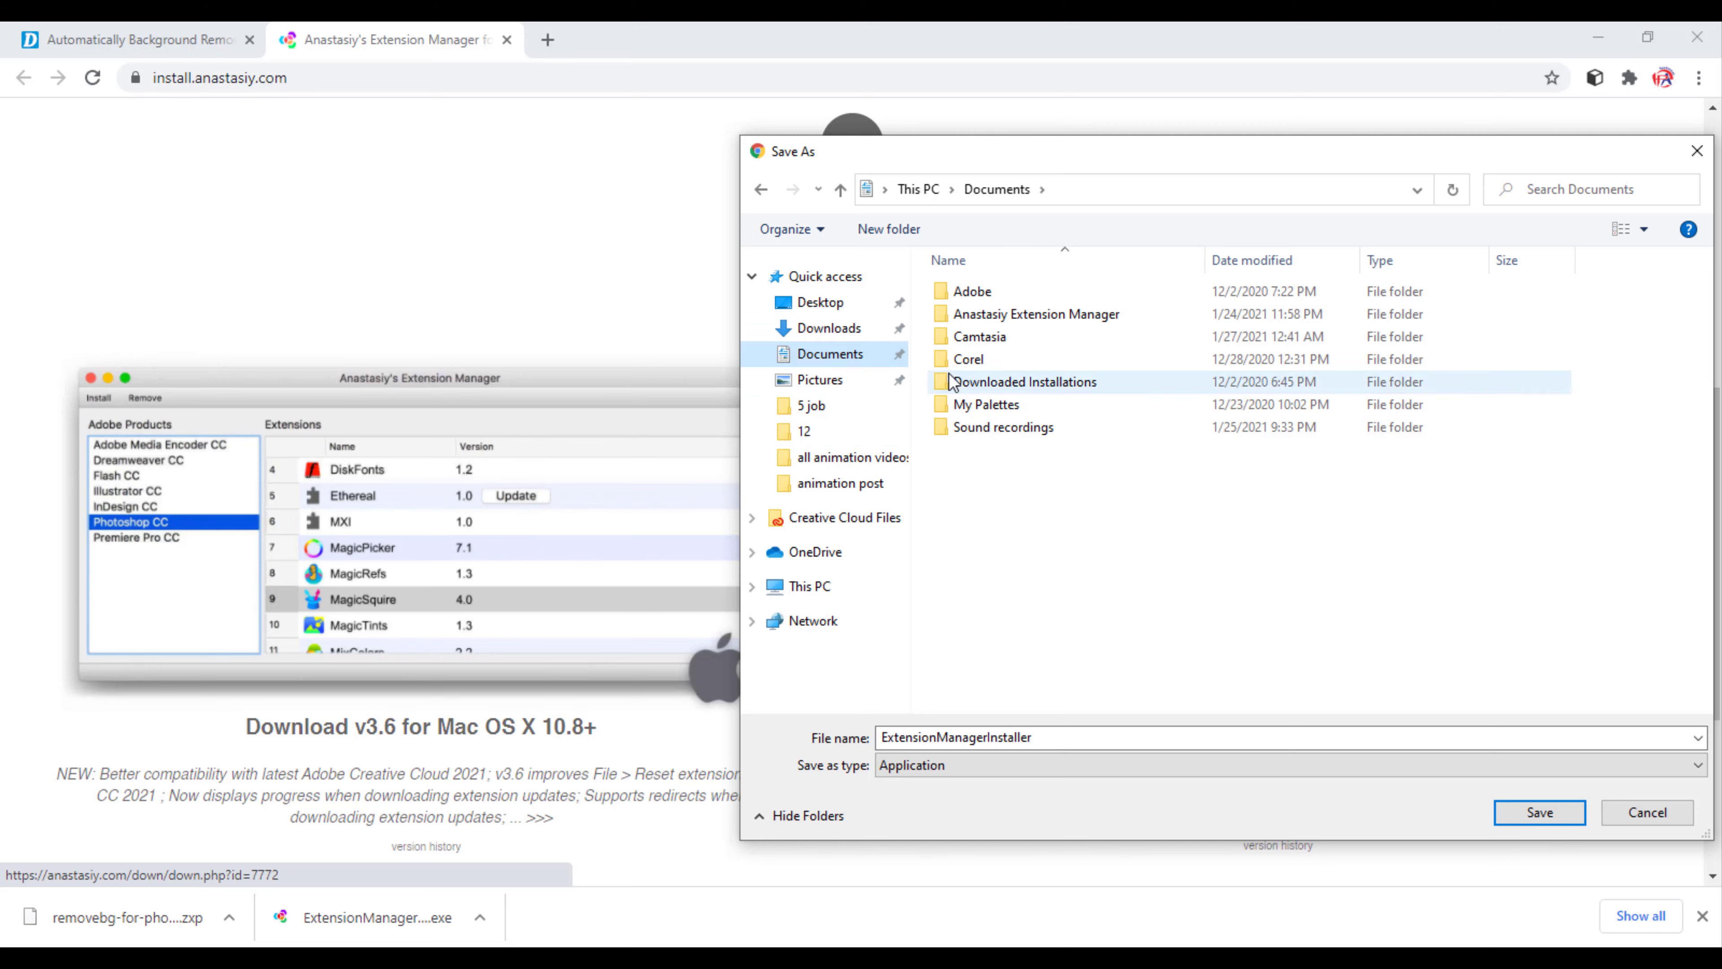
left_click(905, 232)
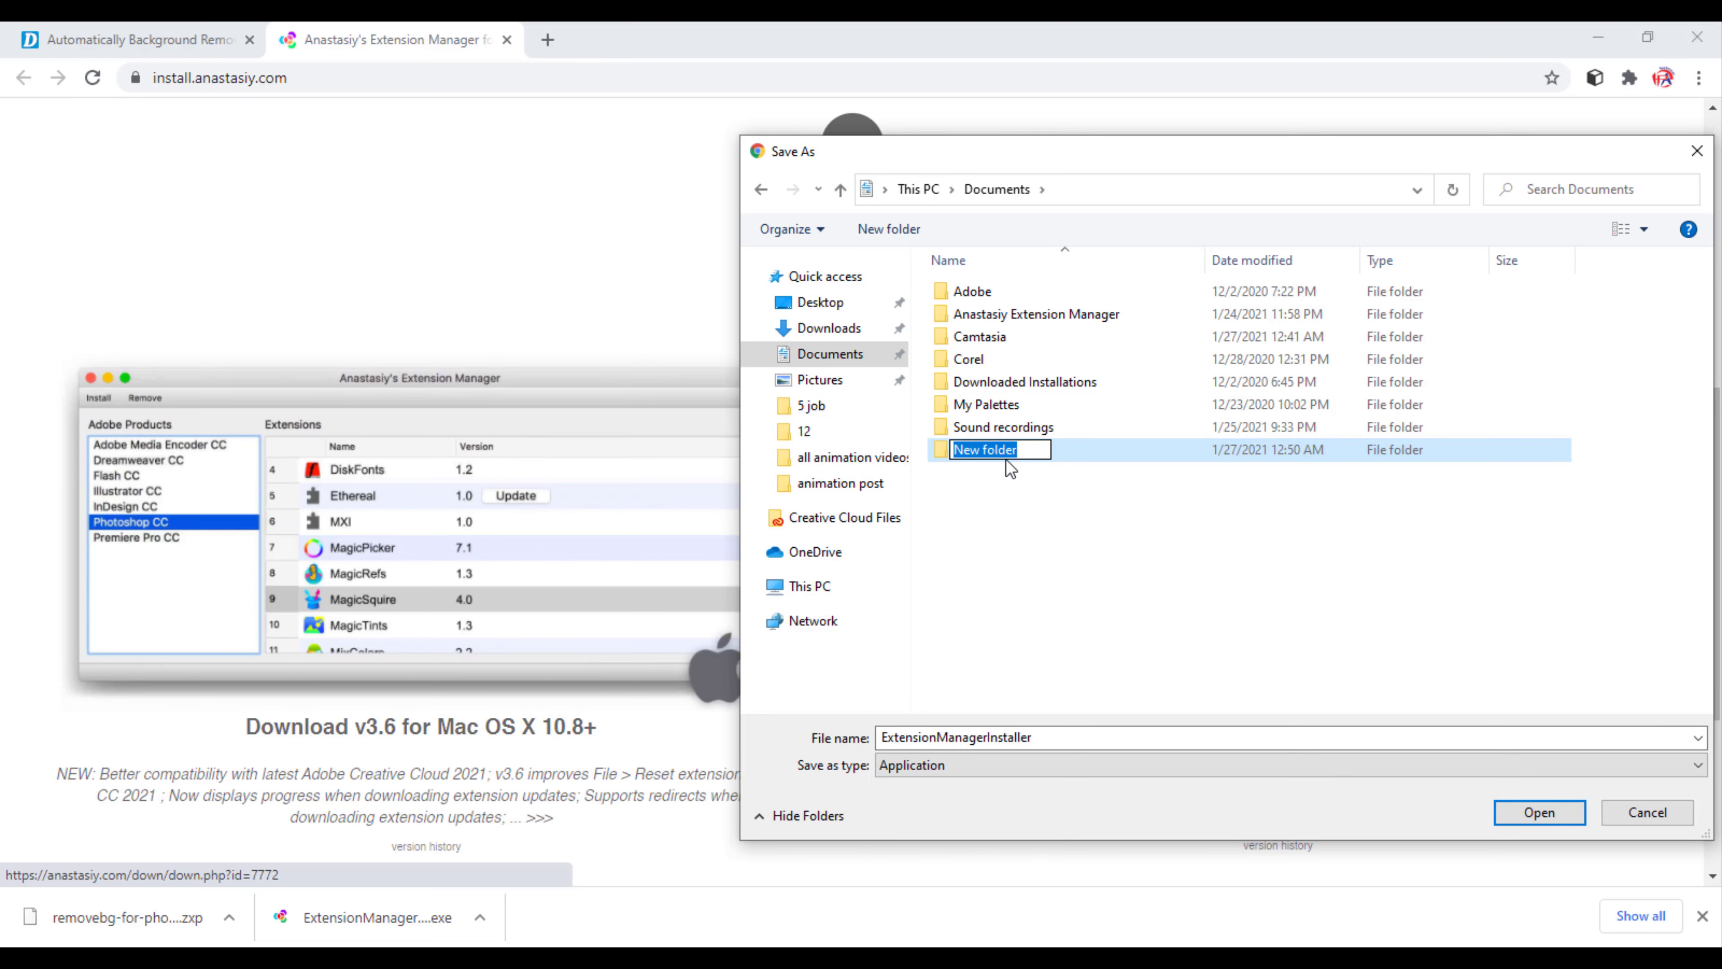
type("ext")
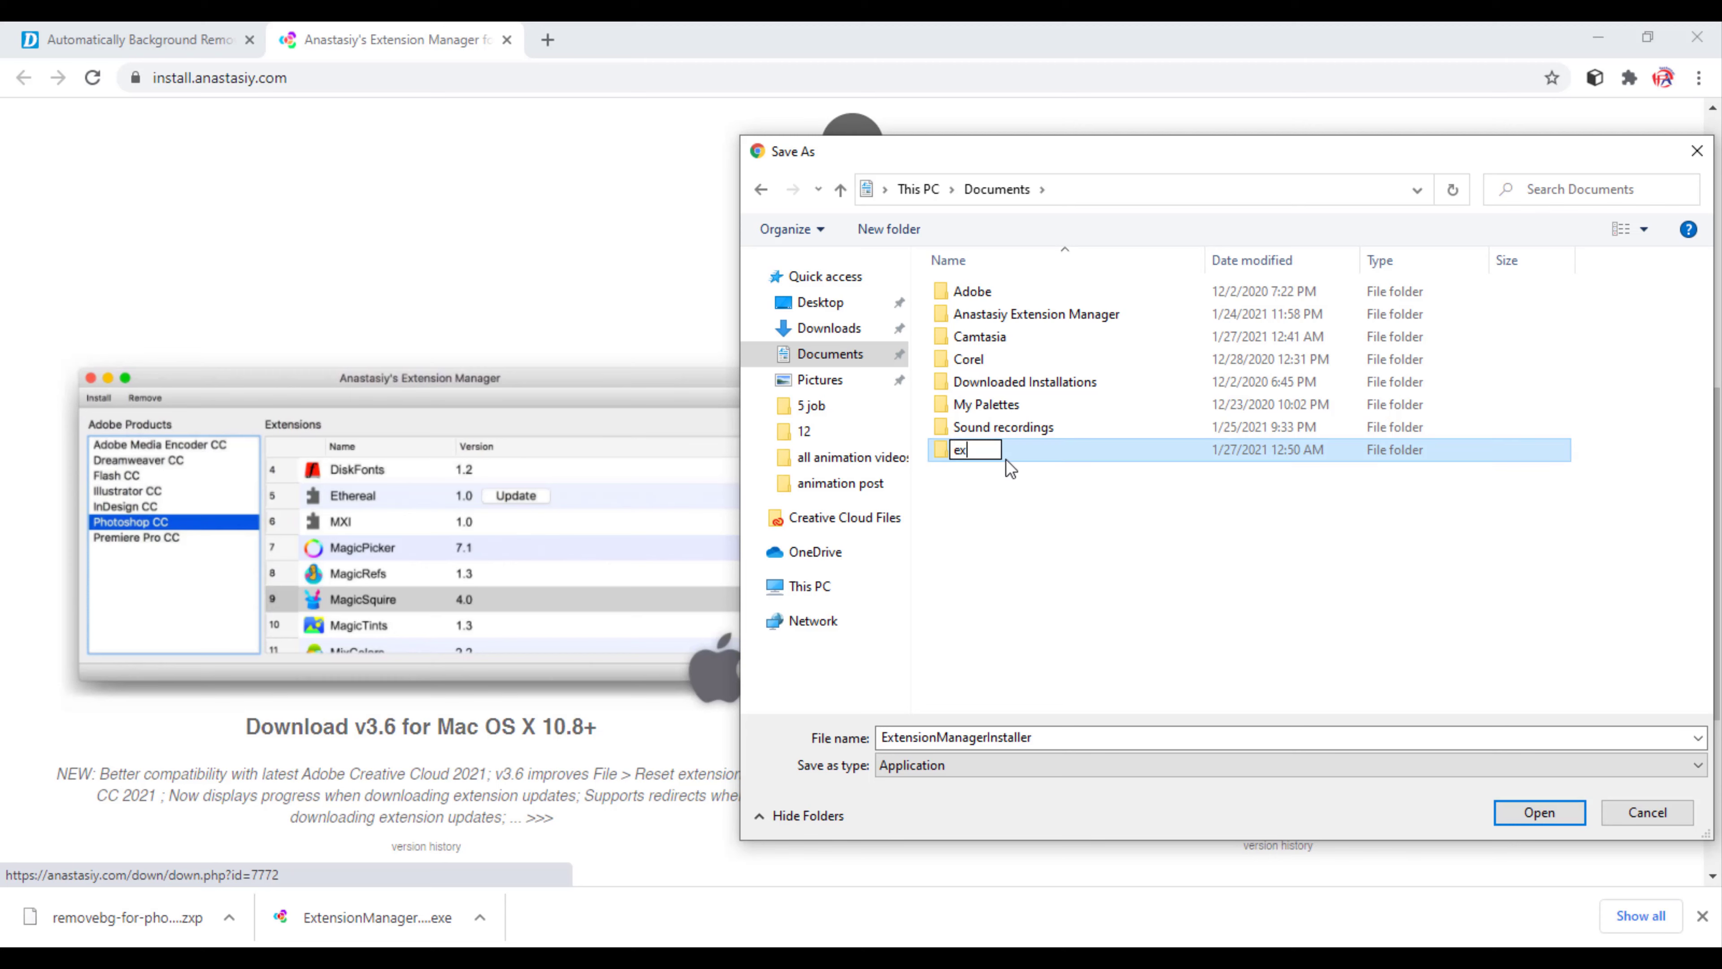
type("antion manage")
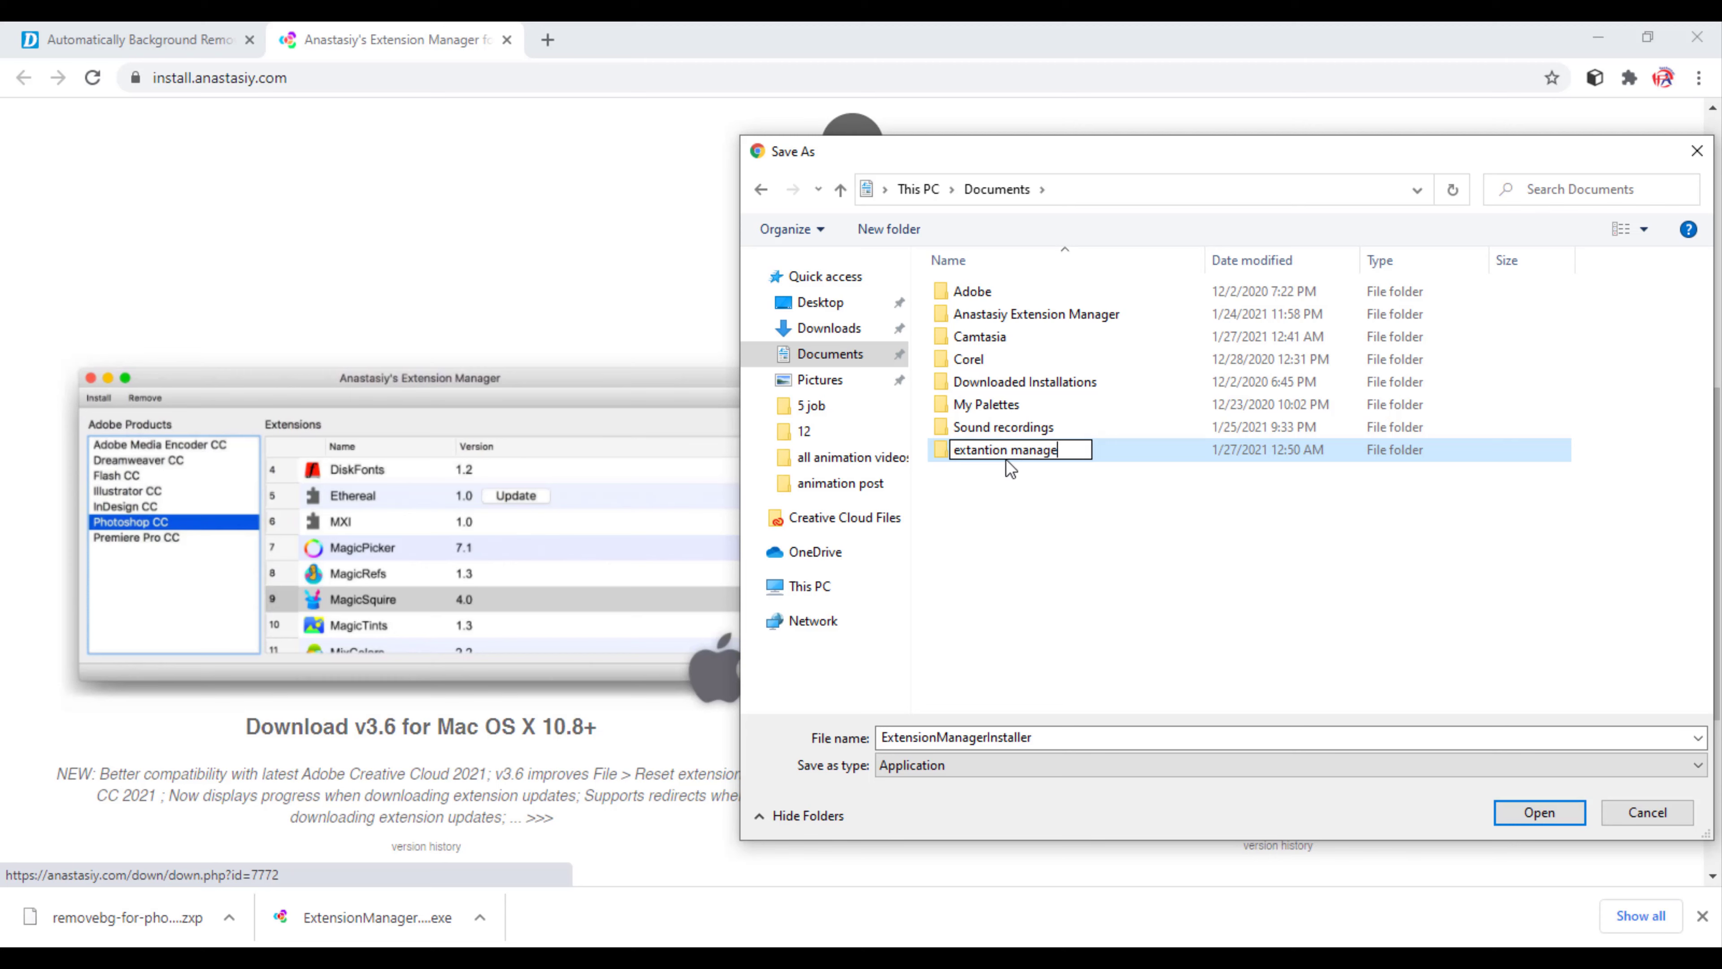
type("r")
key("Return")
key("Return")
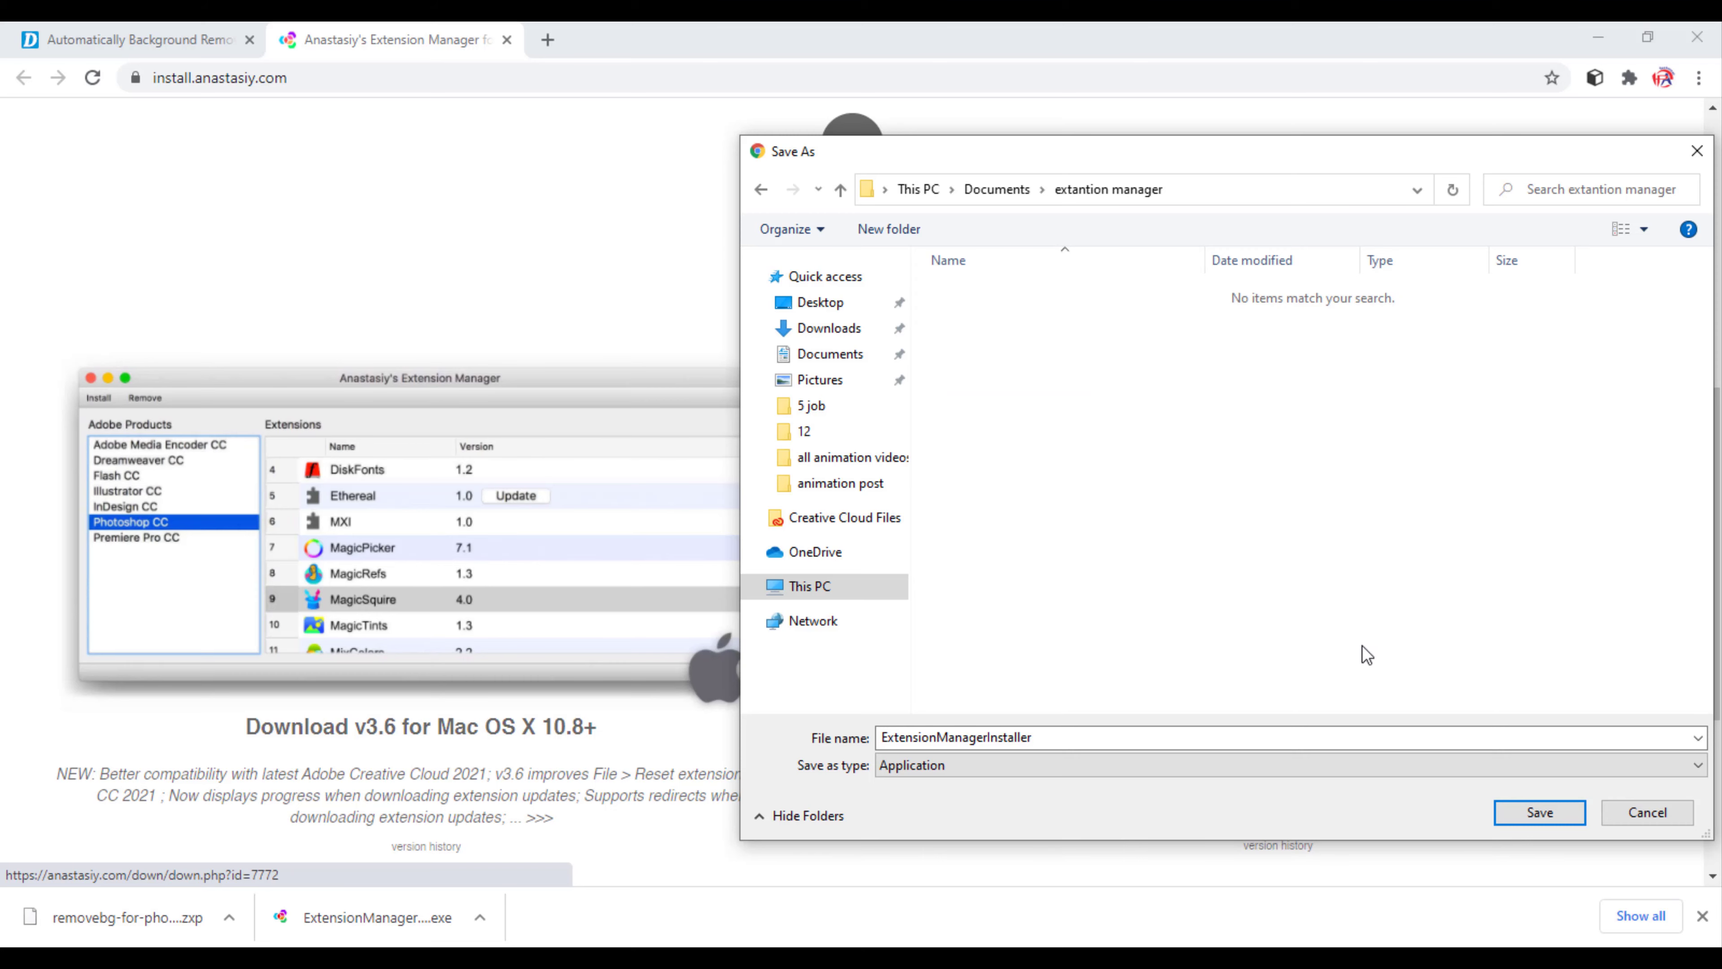
left_click(1540, 814)
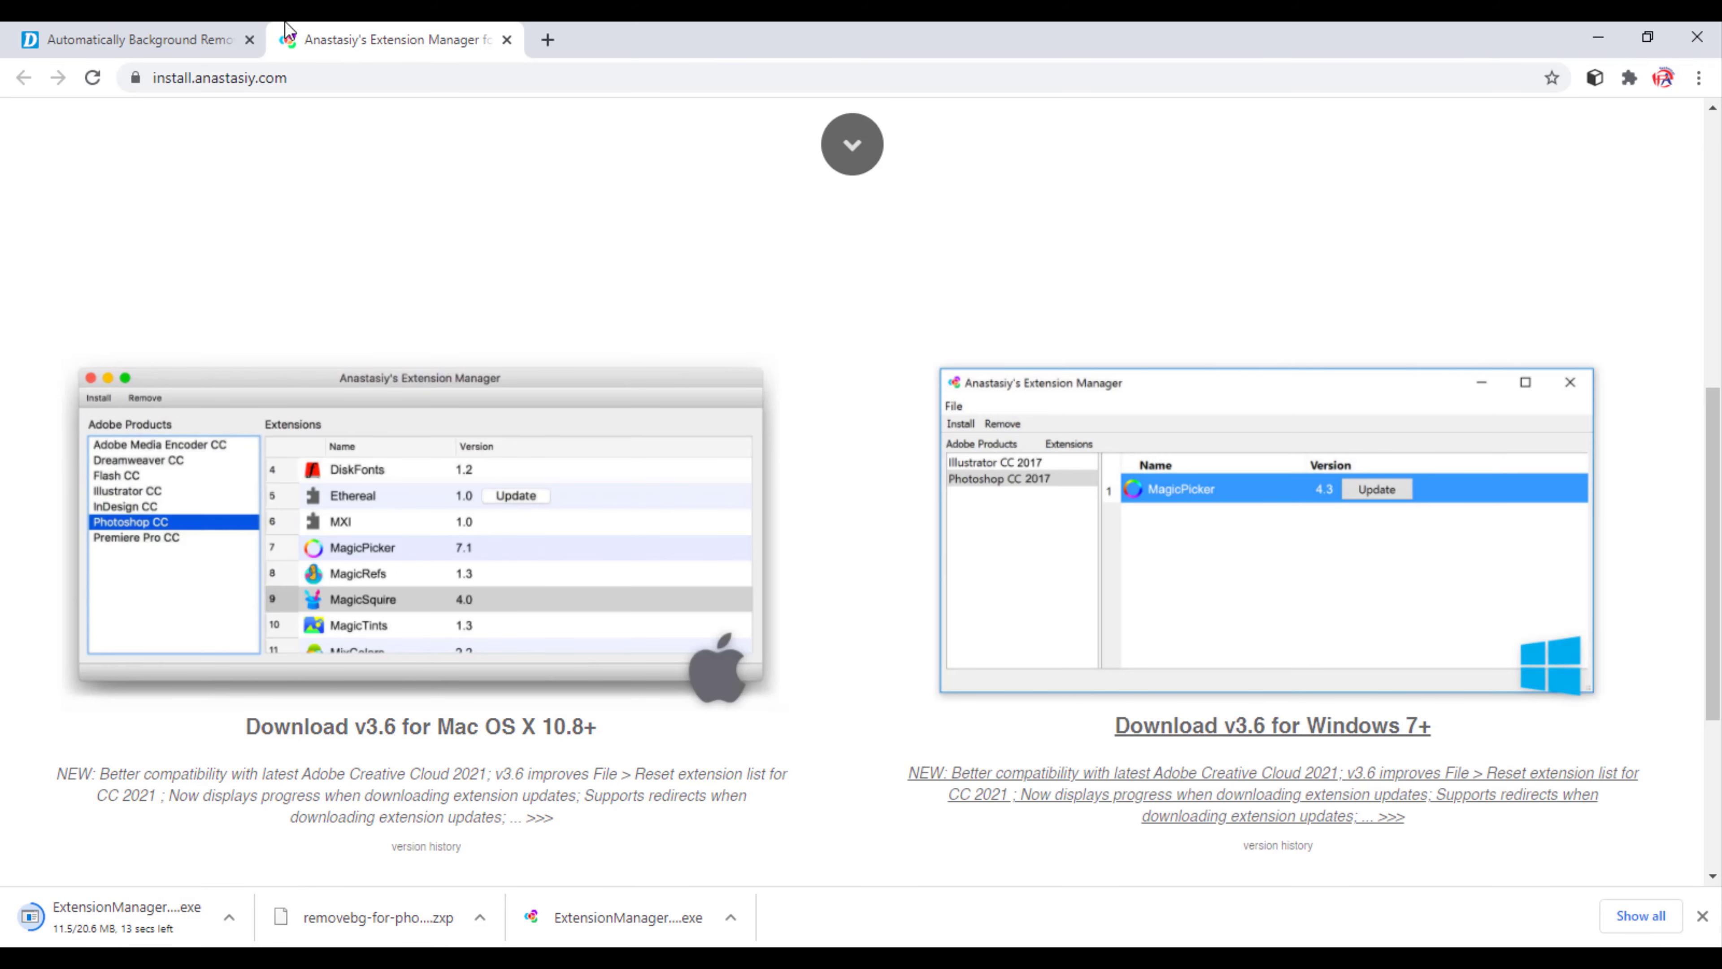
Step: Save the Step 2 remove.bg for Photoshop ZXP into the same folder, then switch to File Explorer
left_click(147, 29)
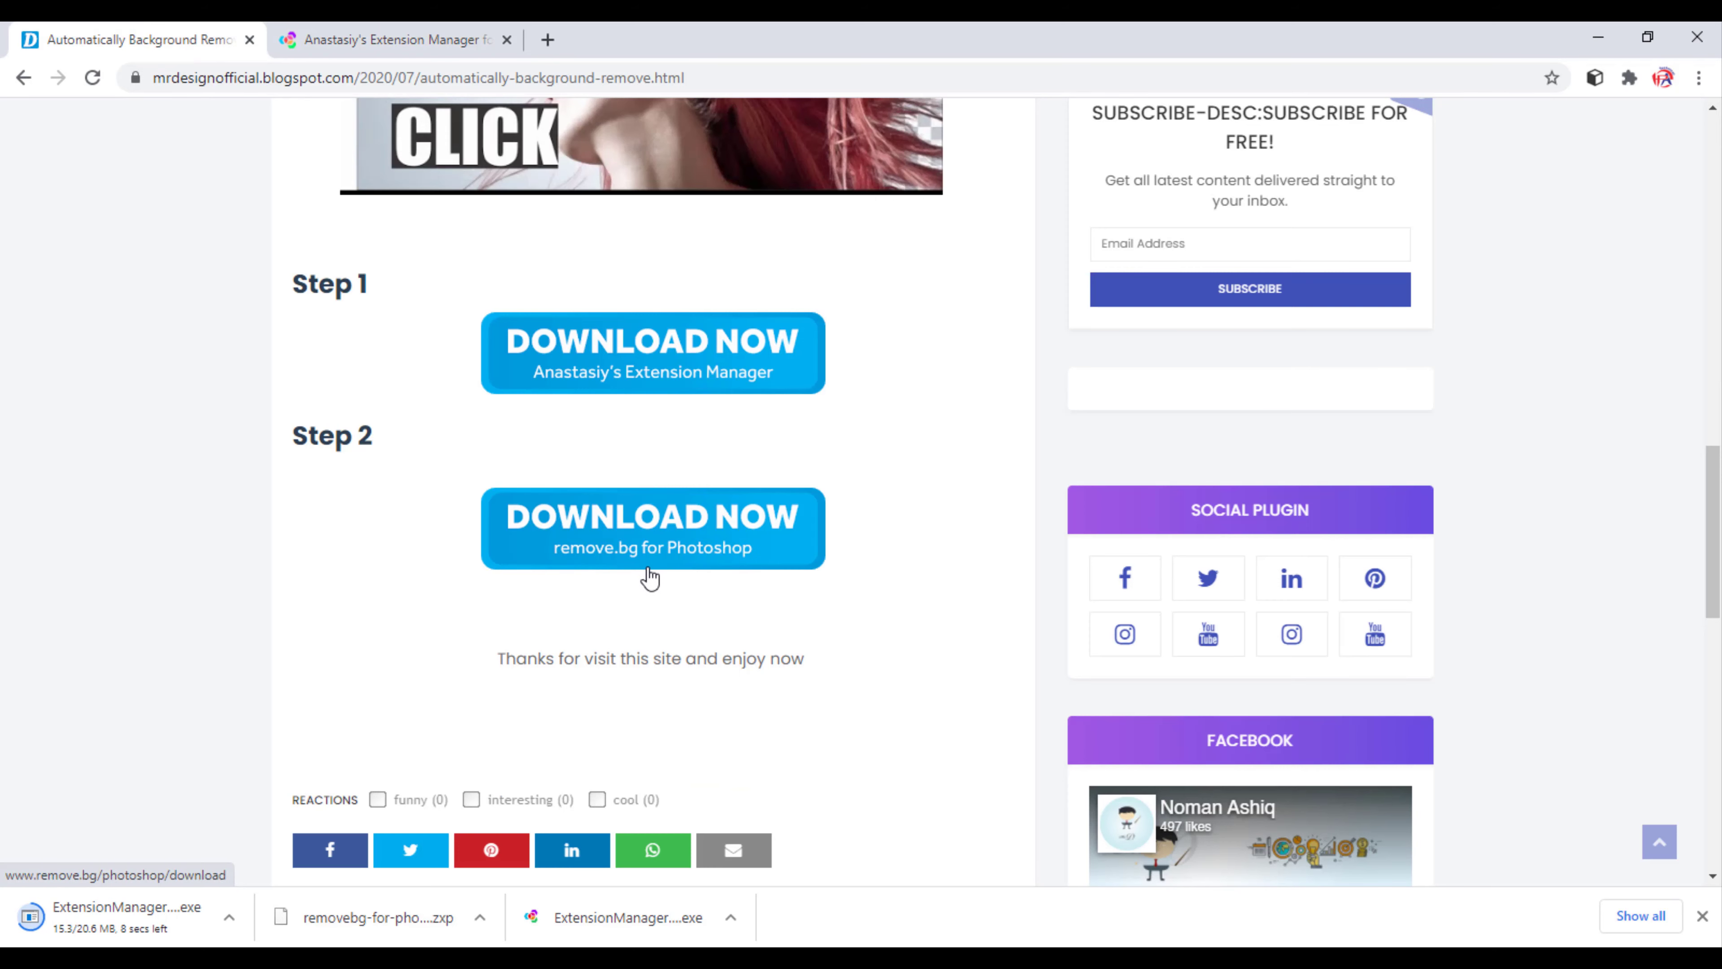
left_click(637, 536)
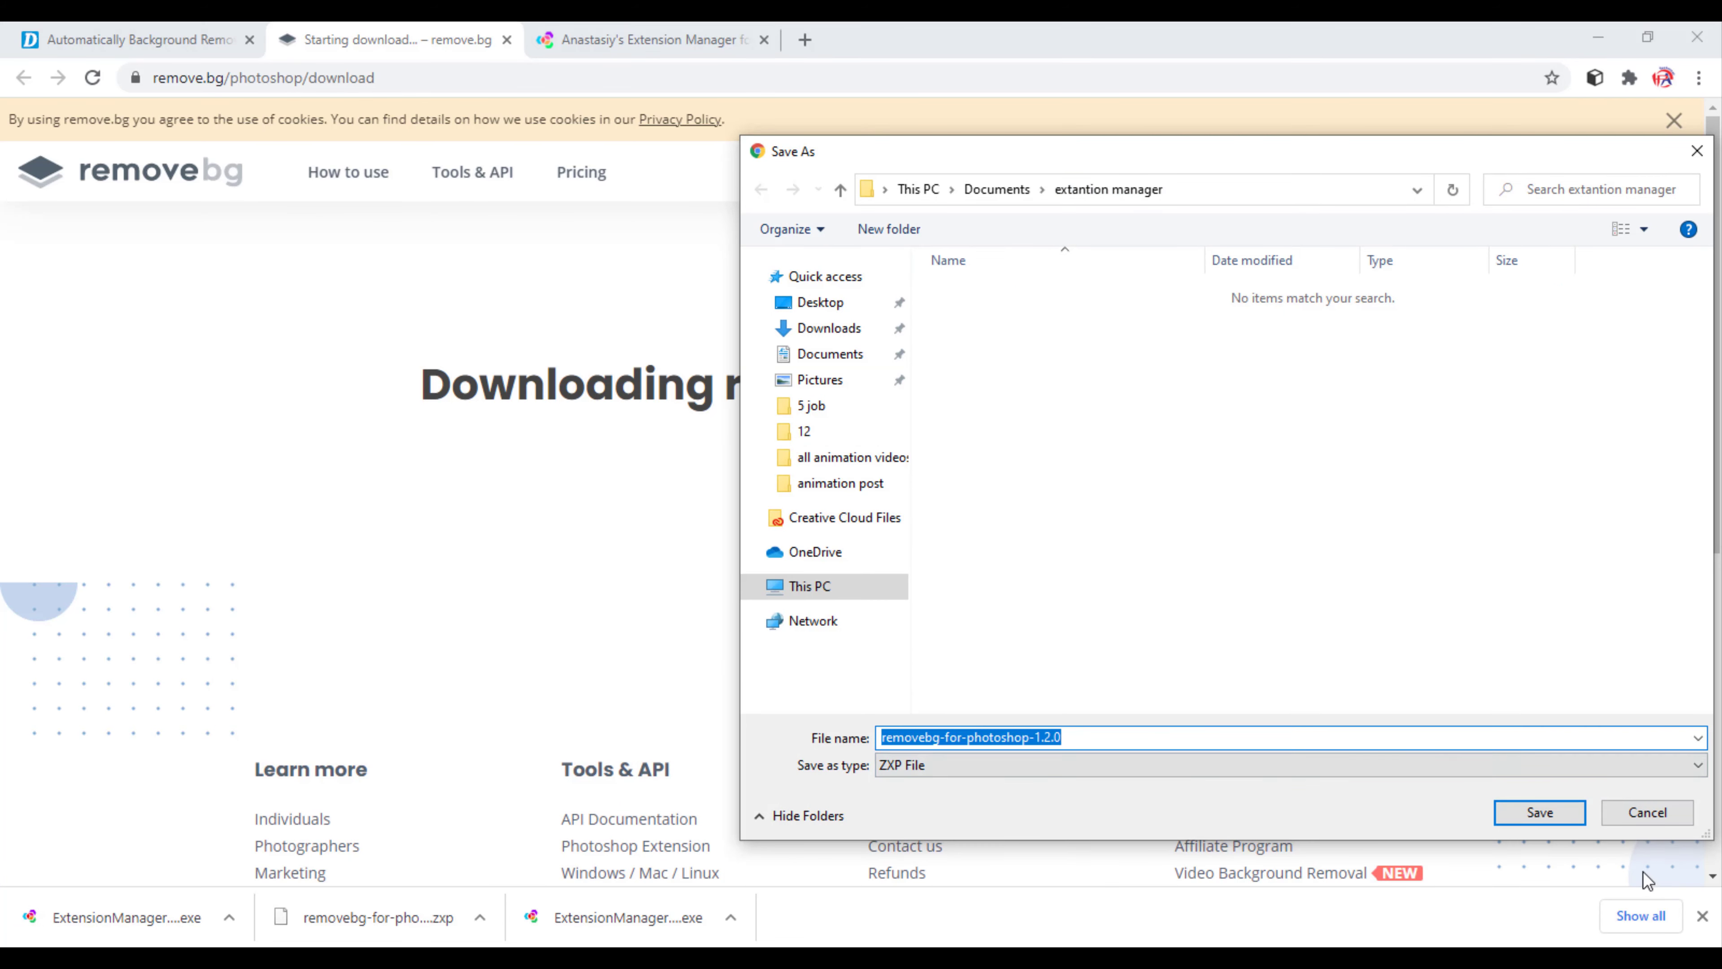
left_click(1540, 812)
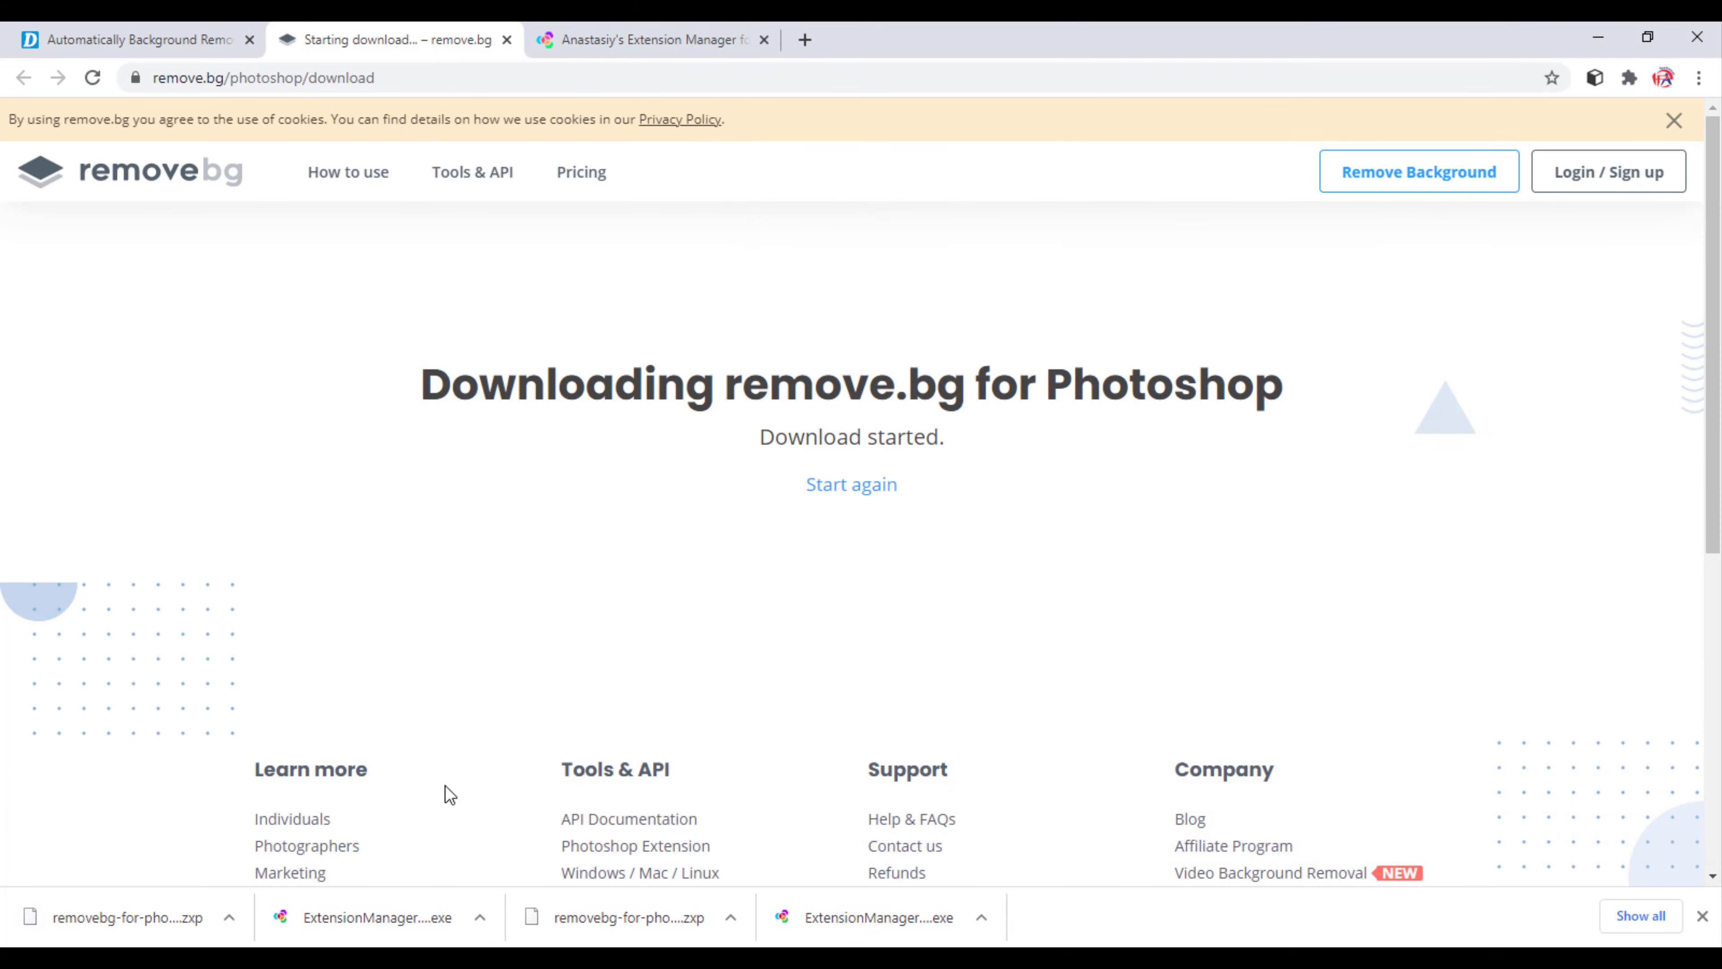
left_click(183, 30)
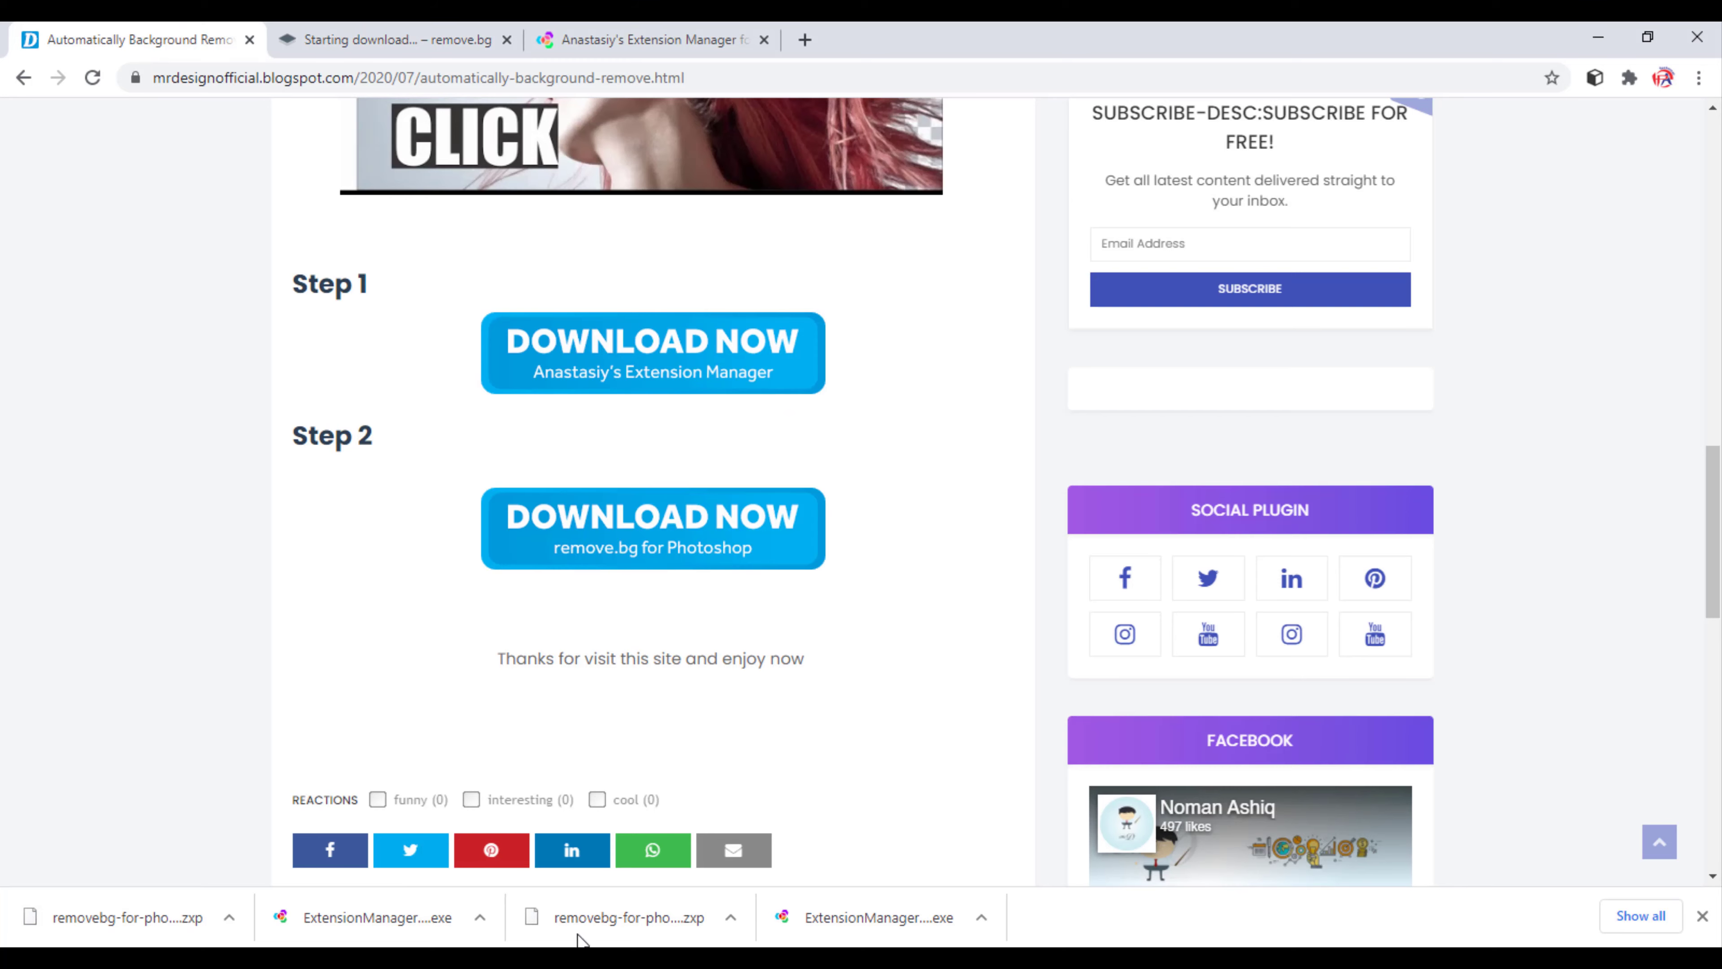
left_click(584, 959)
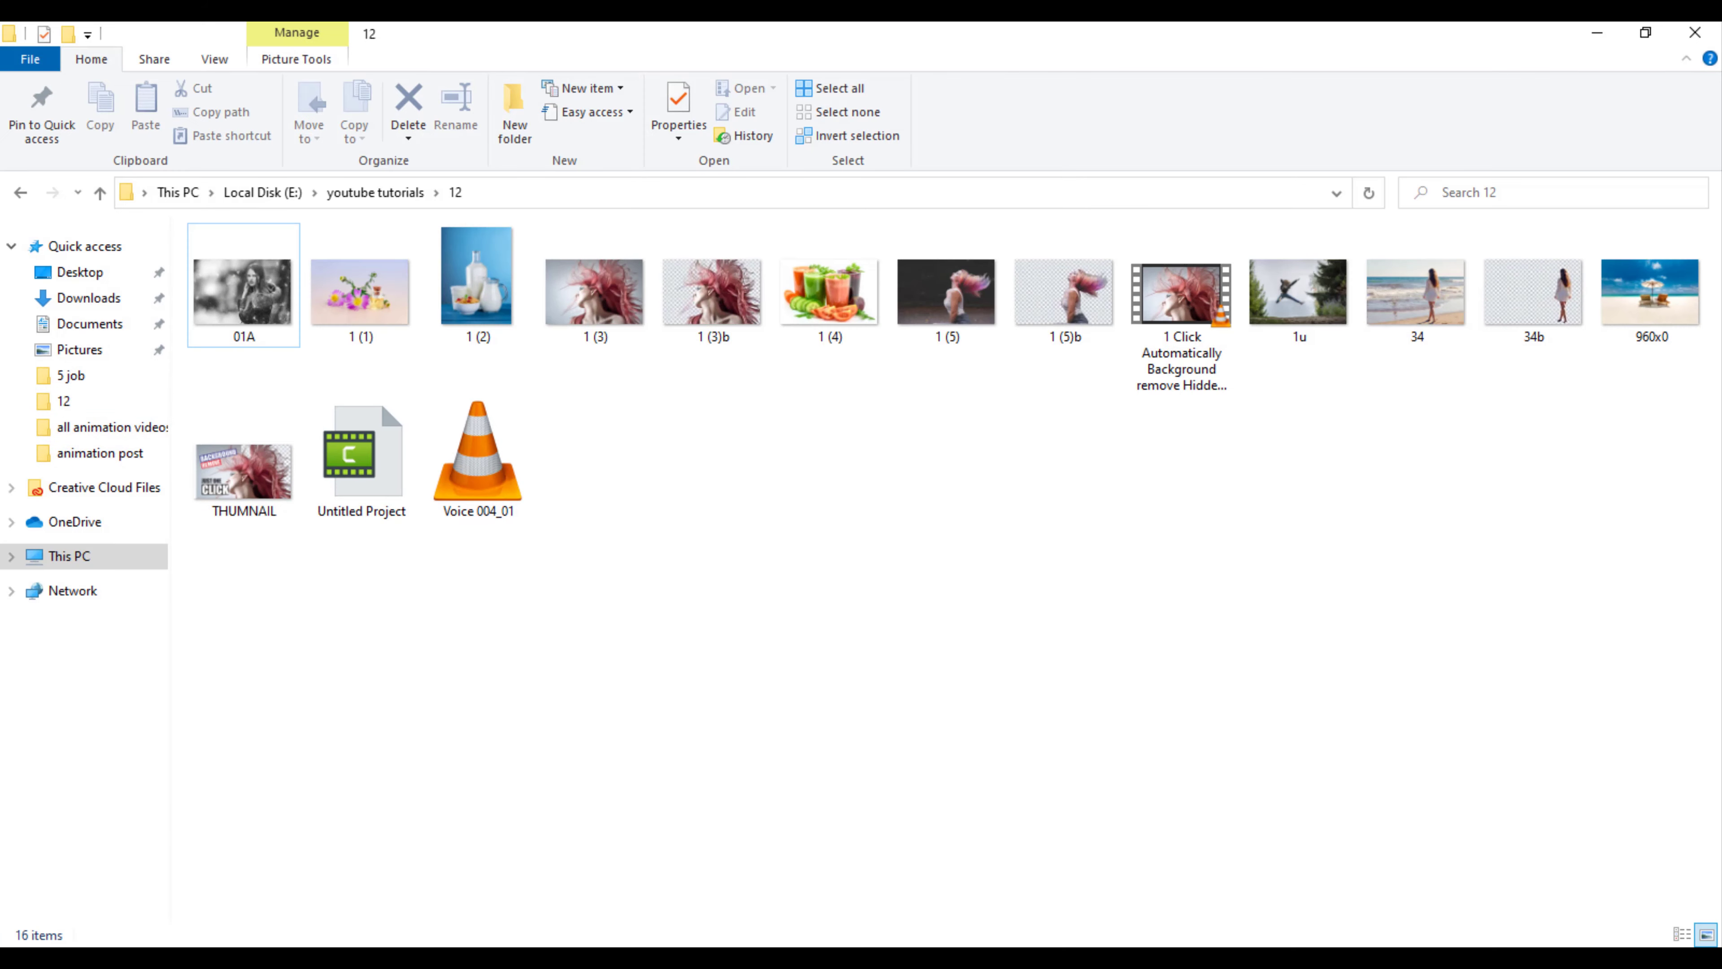
Step: In a new File Explorer window, go to Documents > extantion manager
key("super+e")
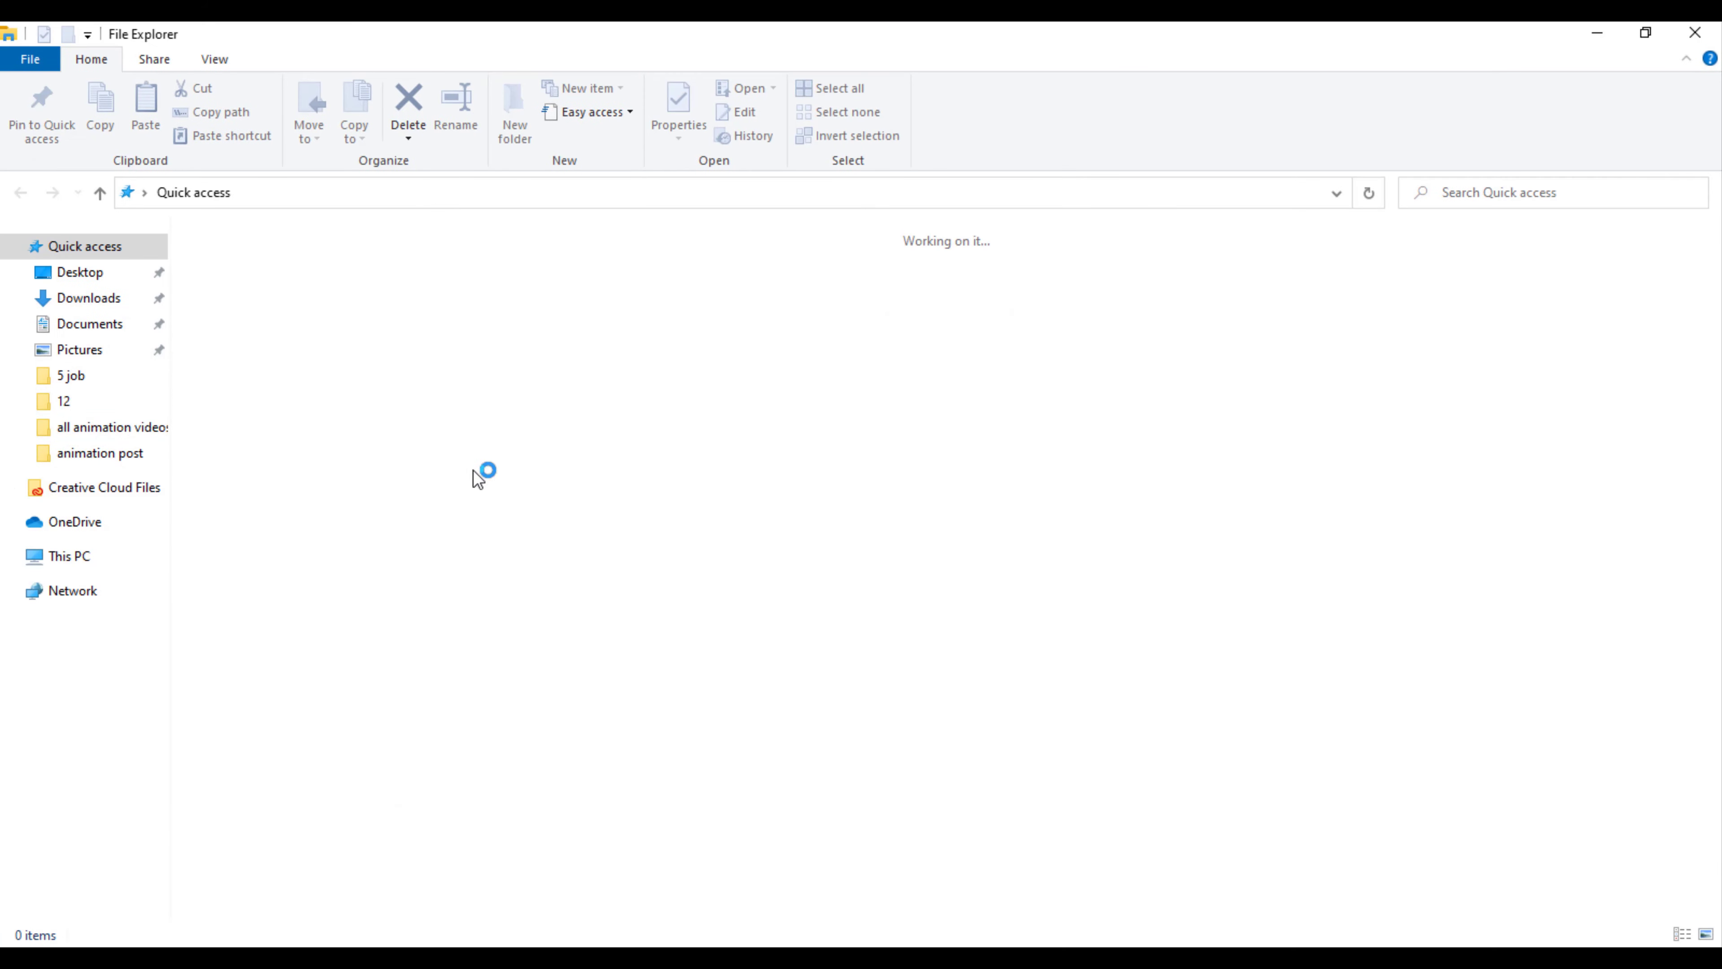
left_click(89, 323)
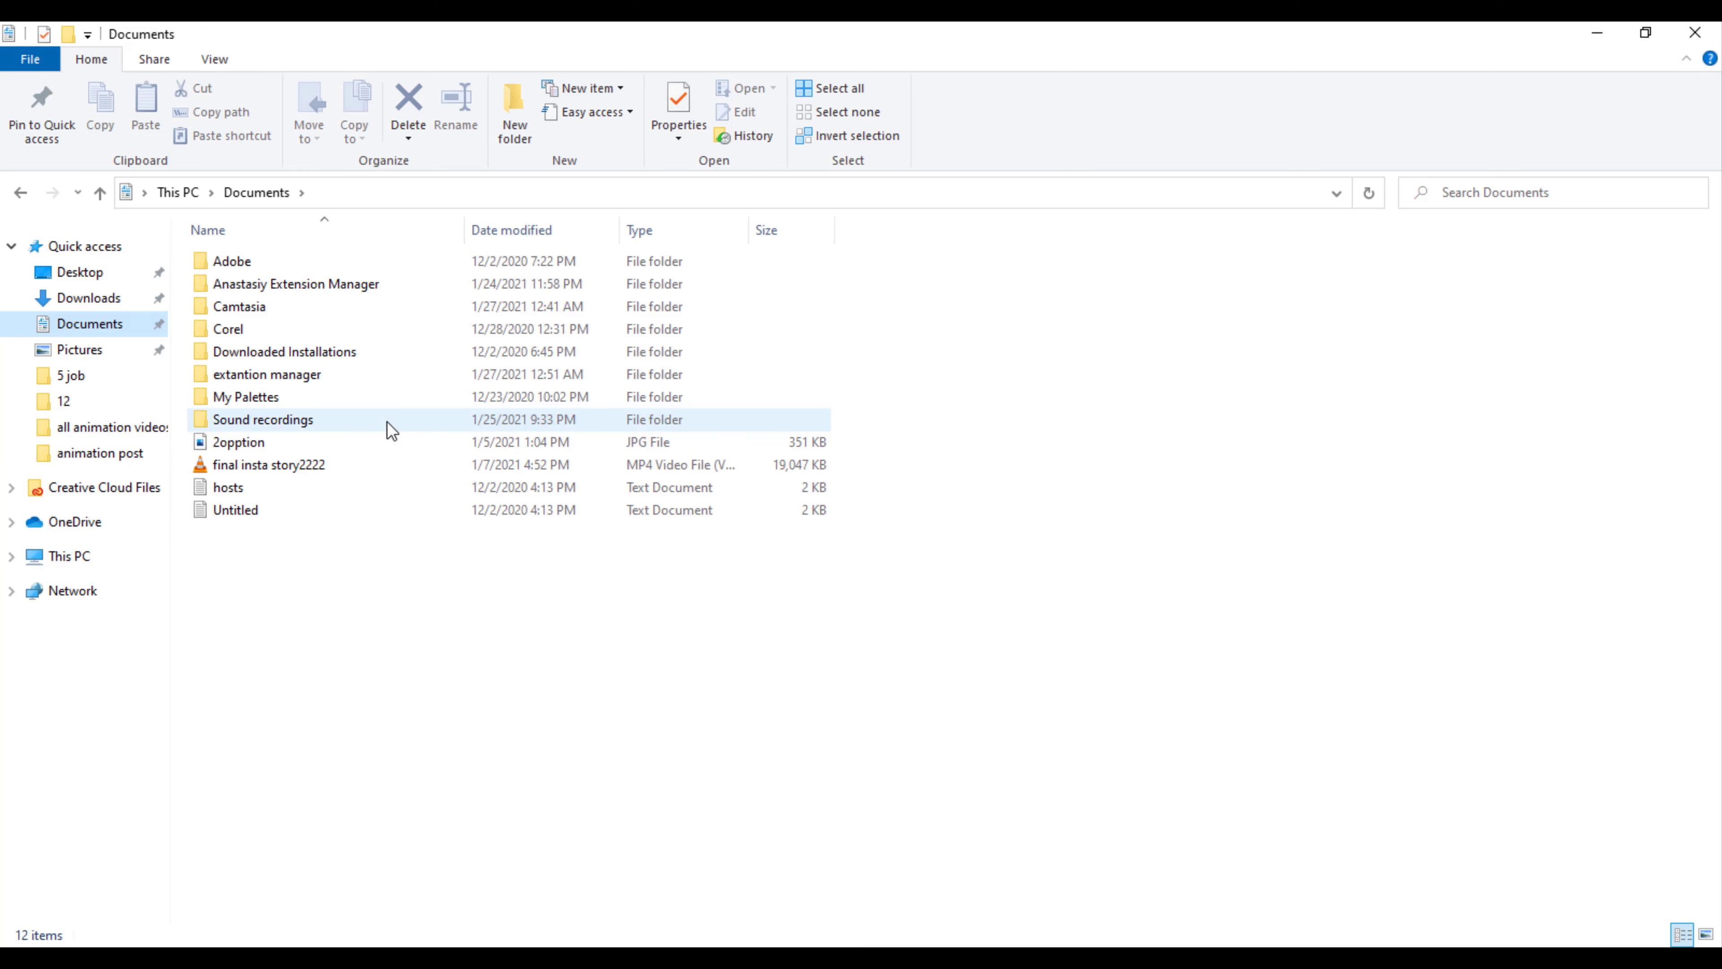
double_click(259, 379)
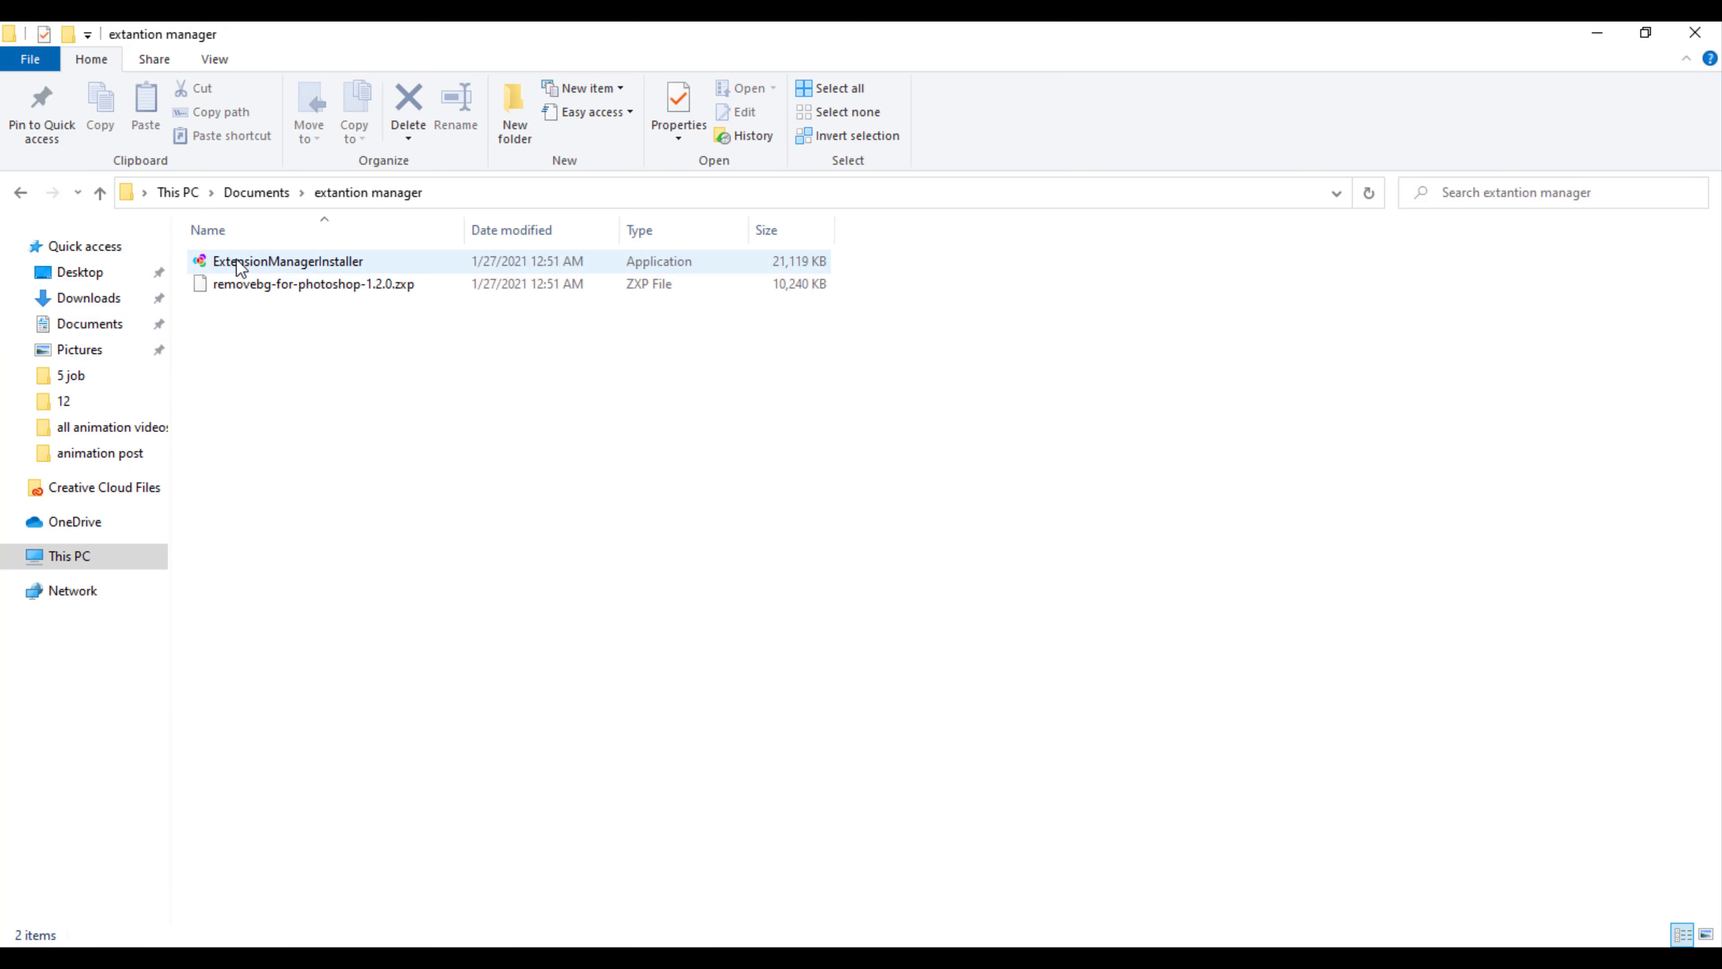
mouse_move(282, 263)
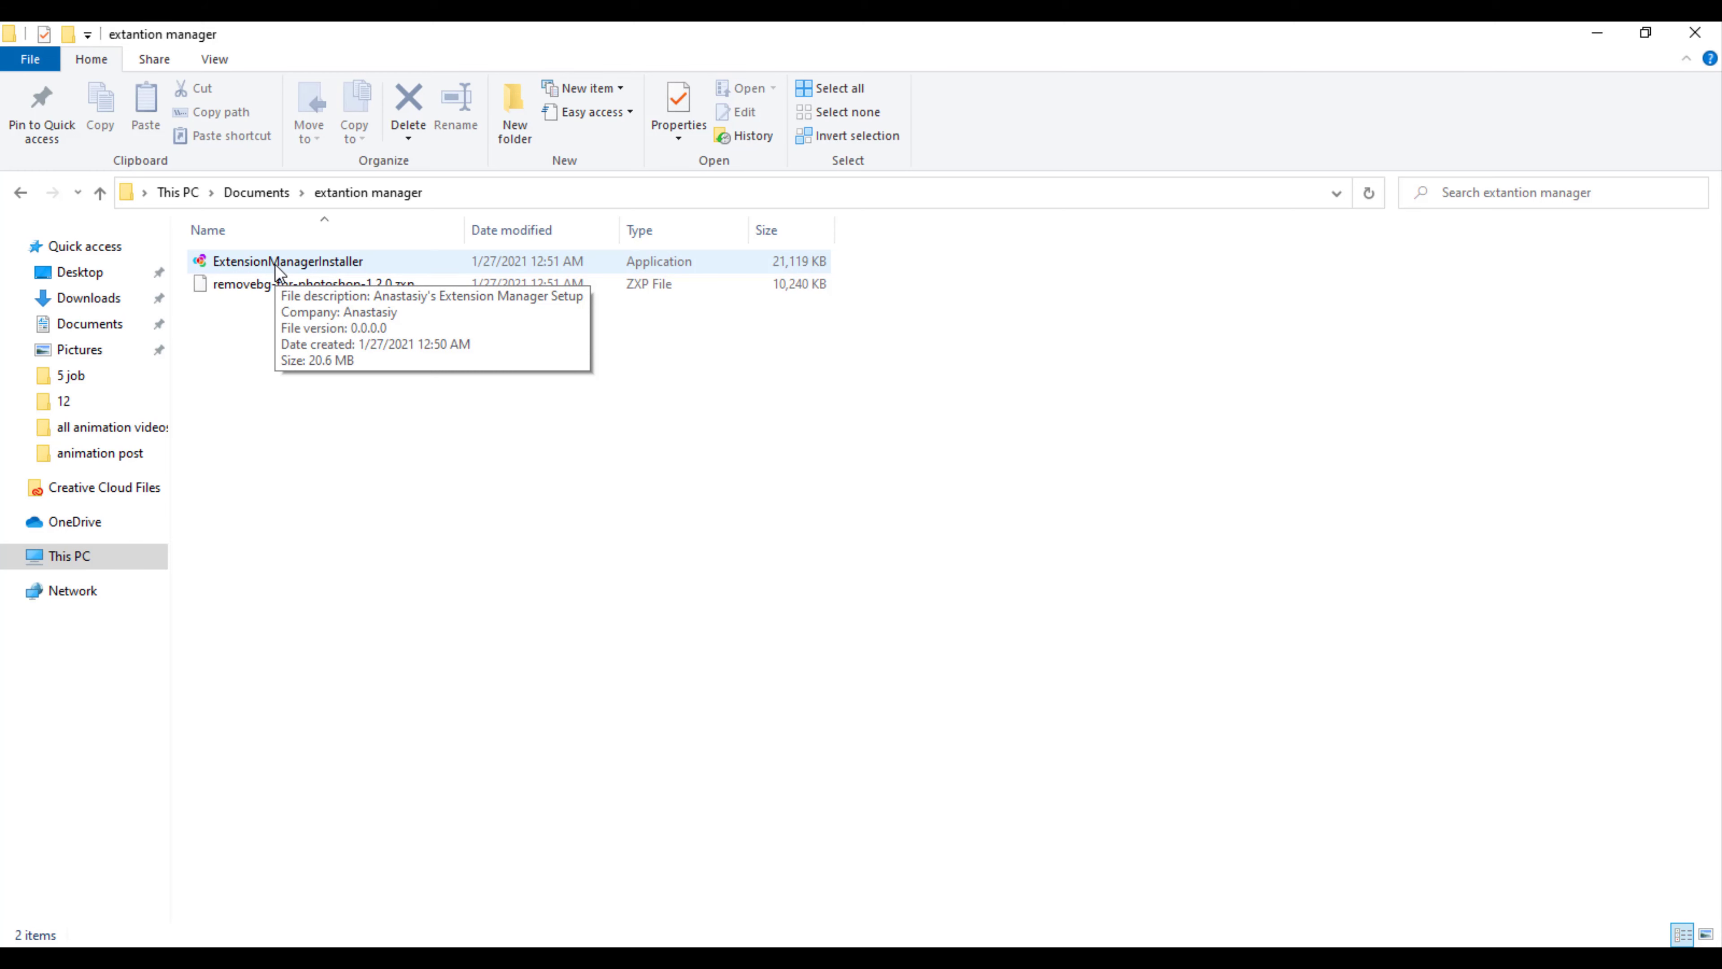
Step: Run the Extension Manager 3.6 installer through setup and launch the app
double_click(277, 268)
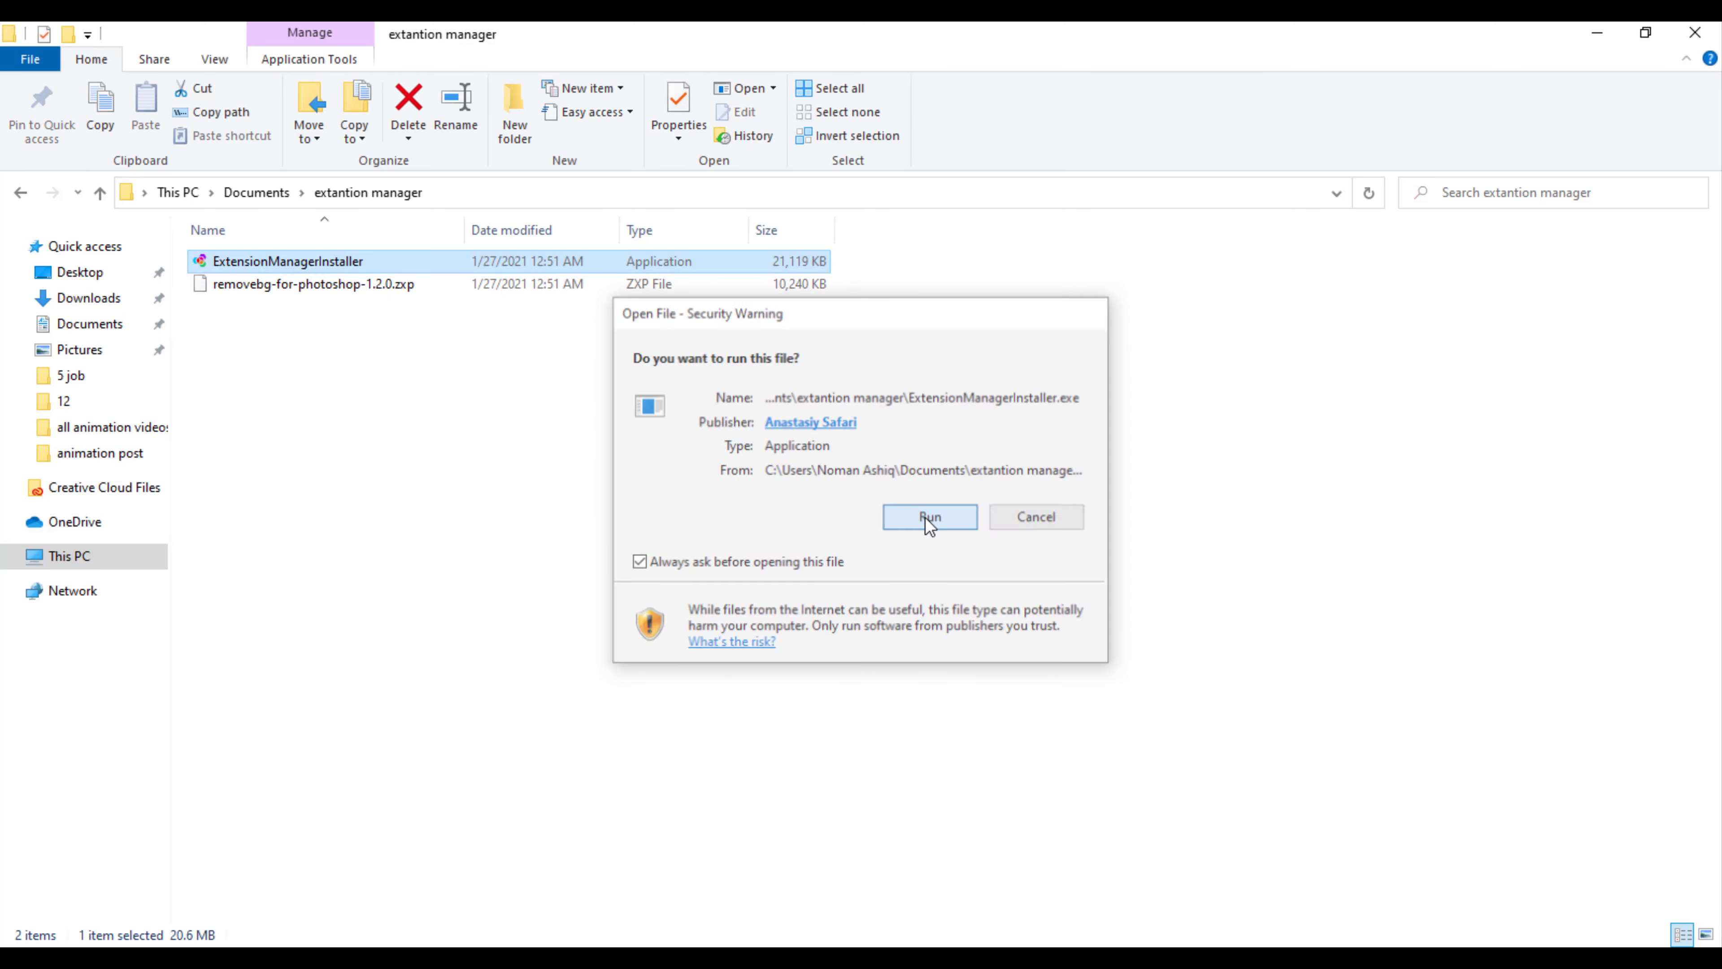
left_click(926, 518)
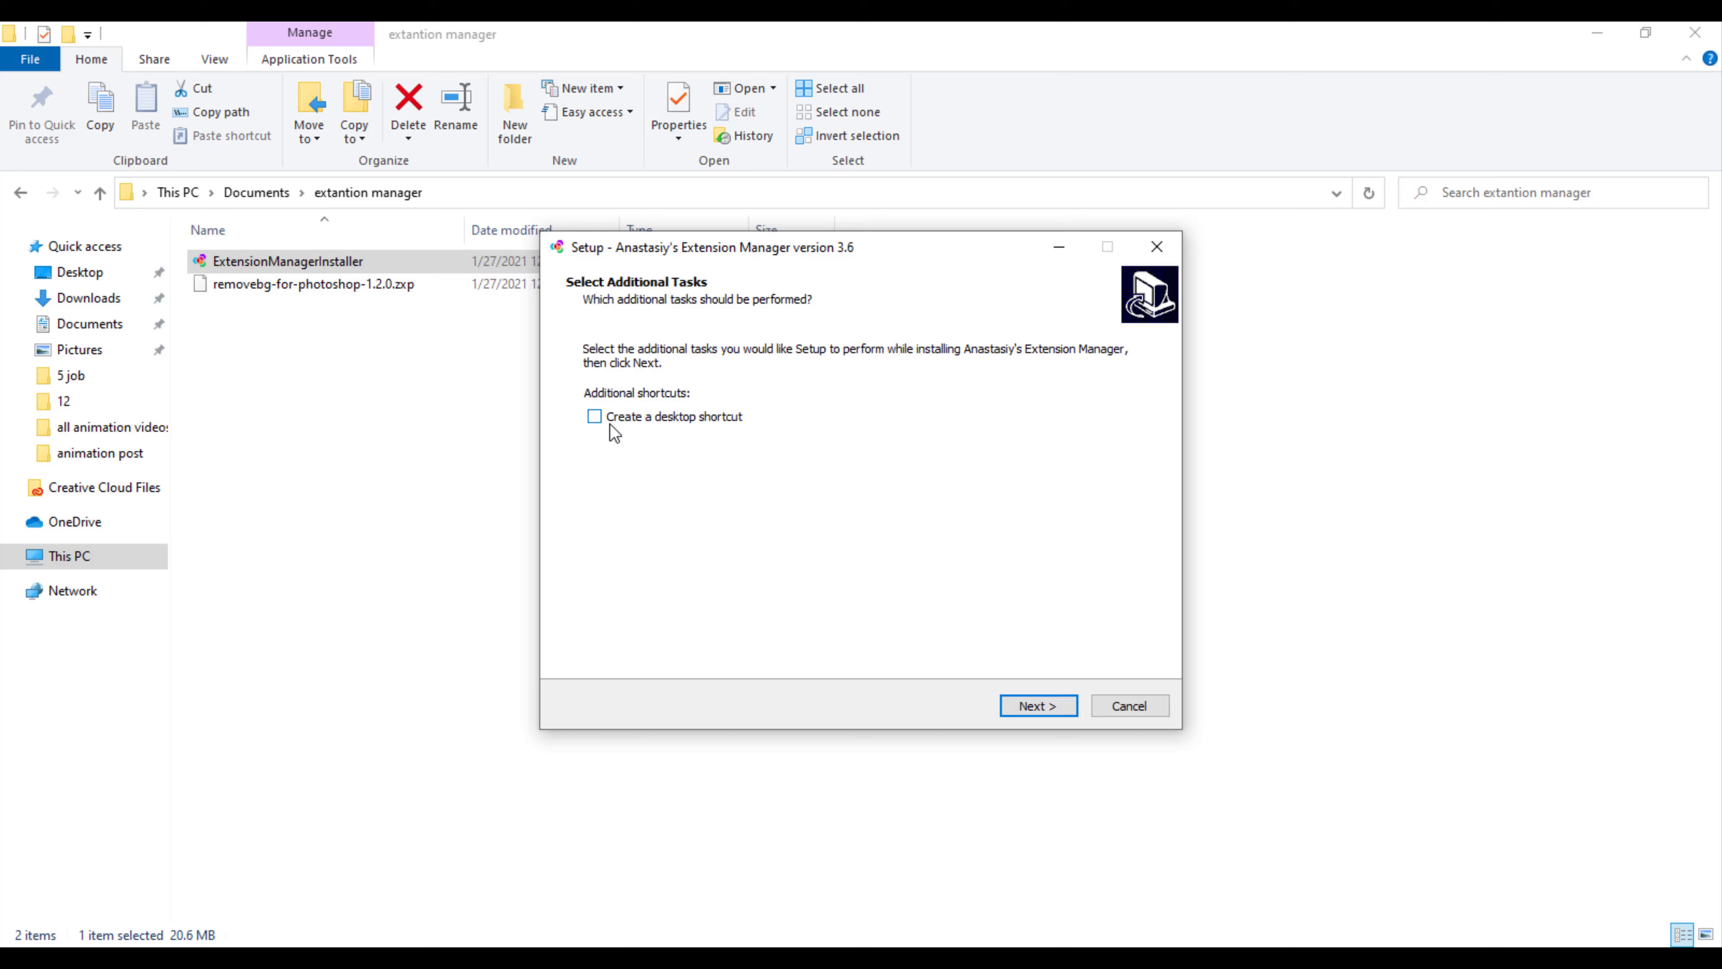
left_click(1062, 715)
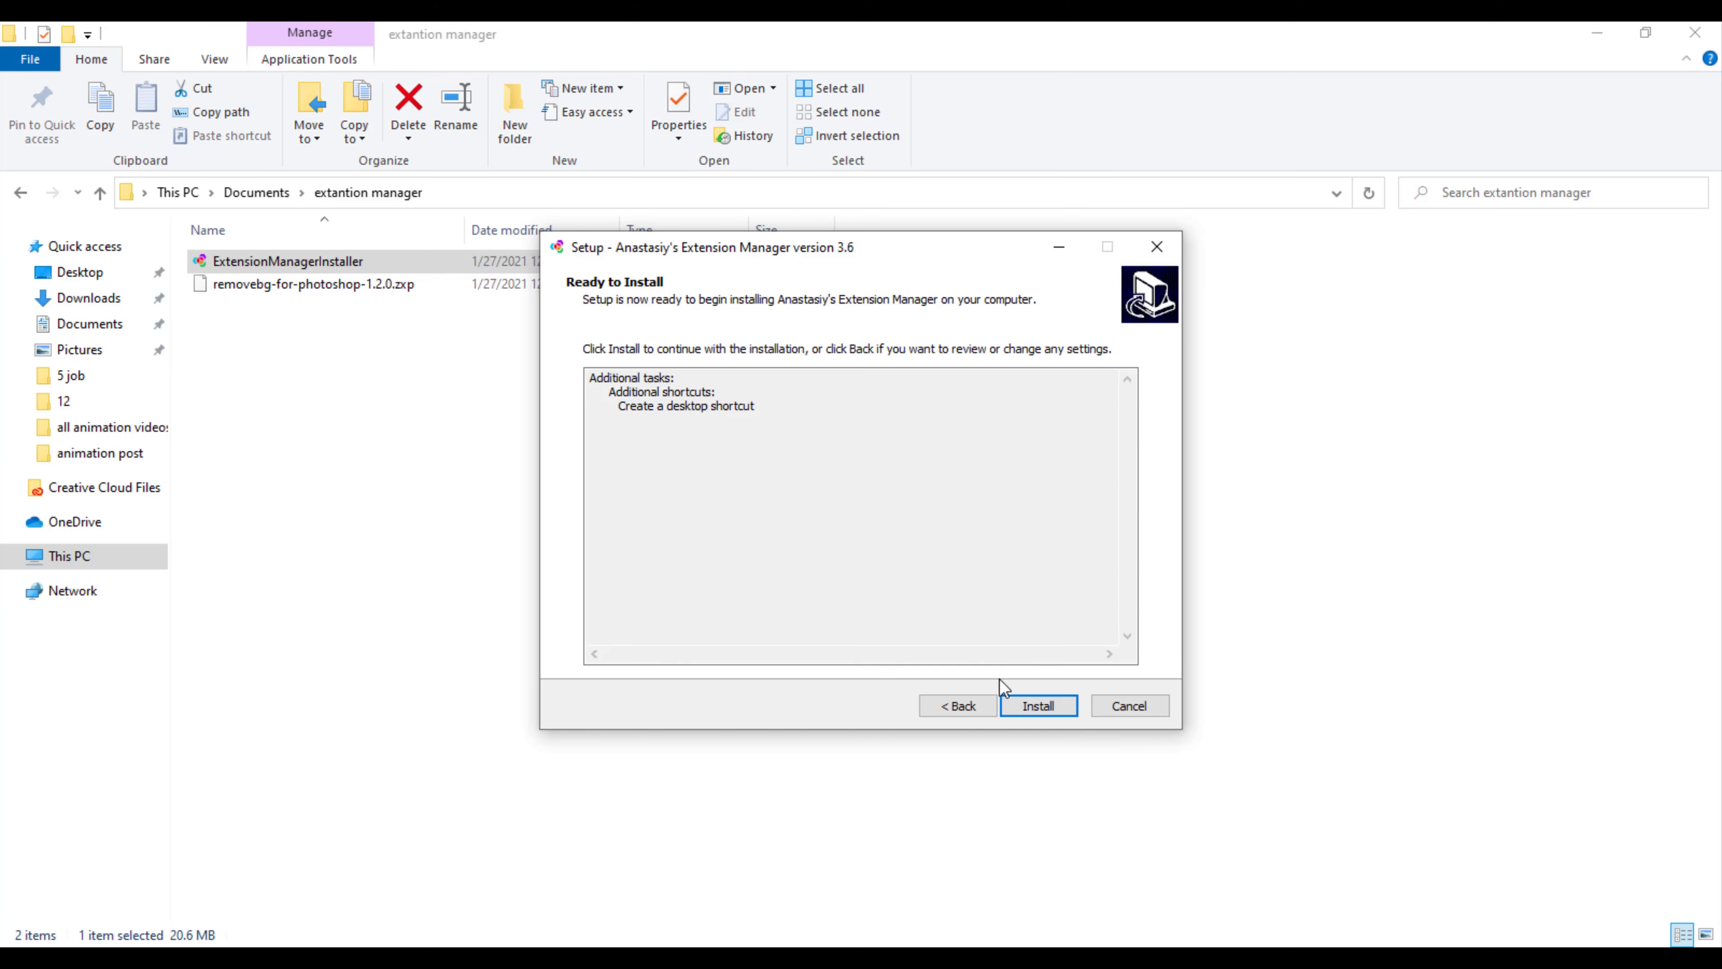
left_click(1036, 708)
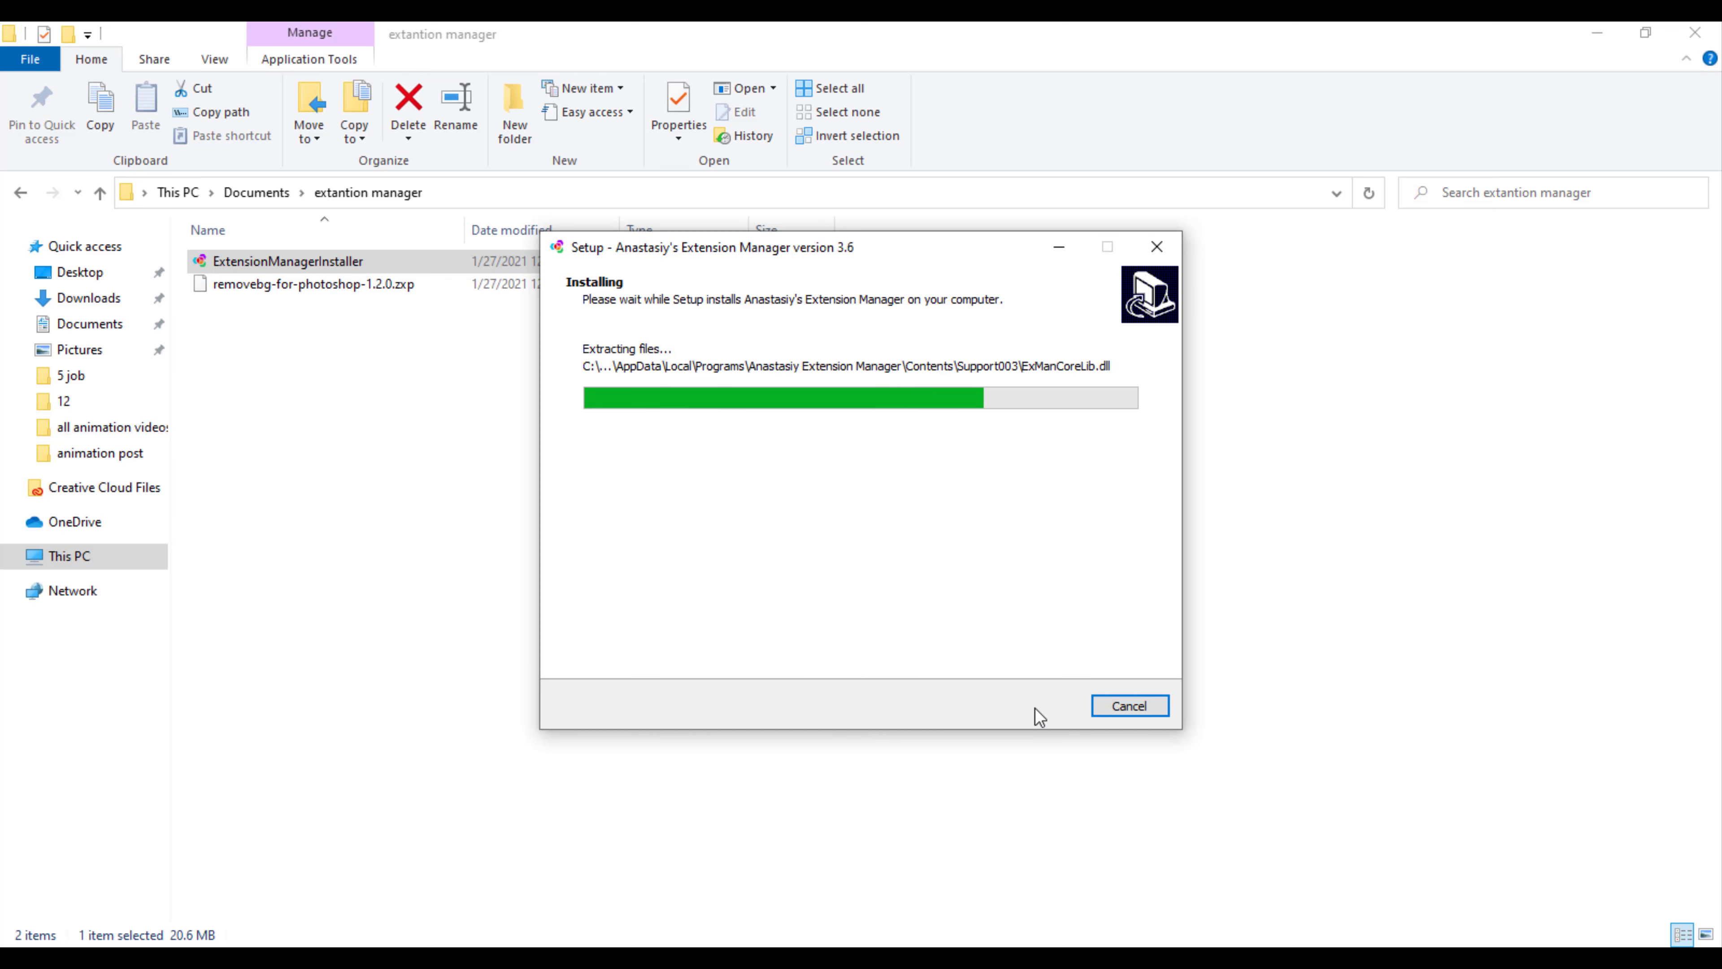
left_click(1039, 707)
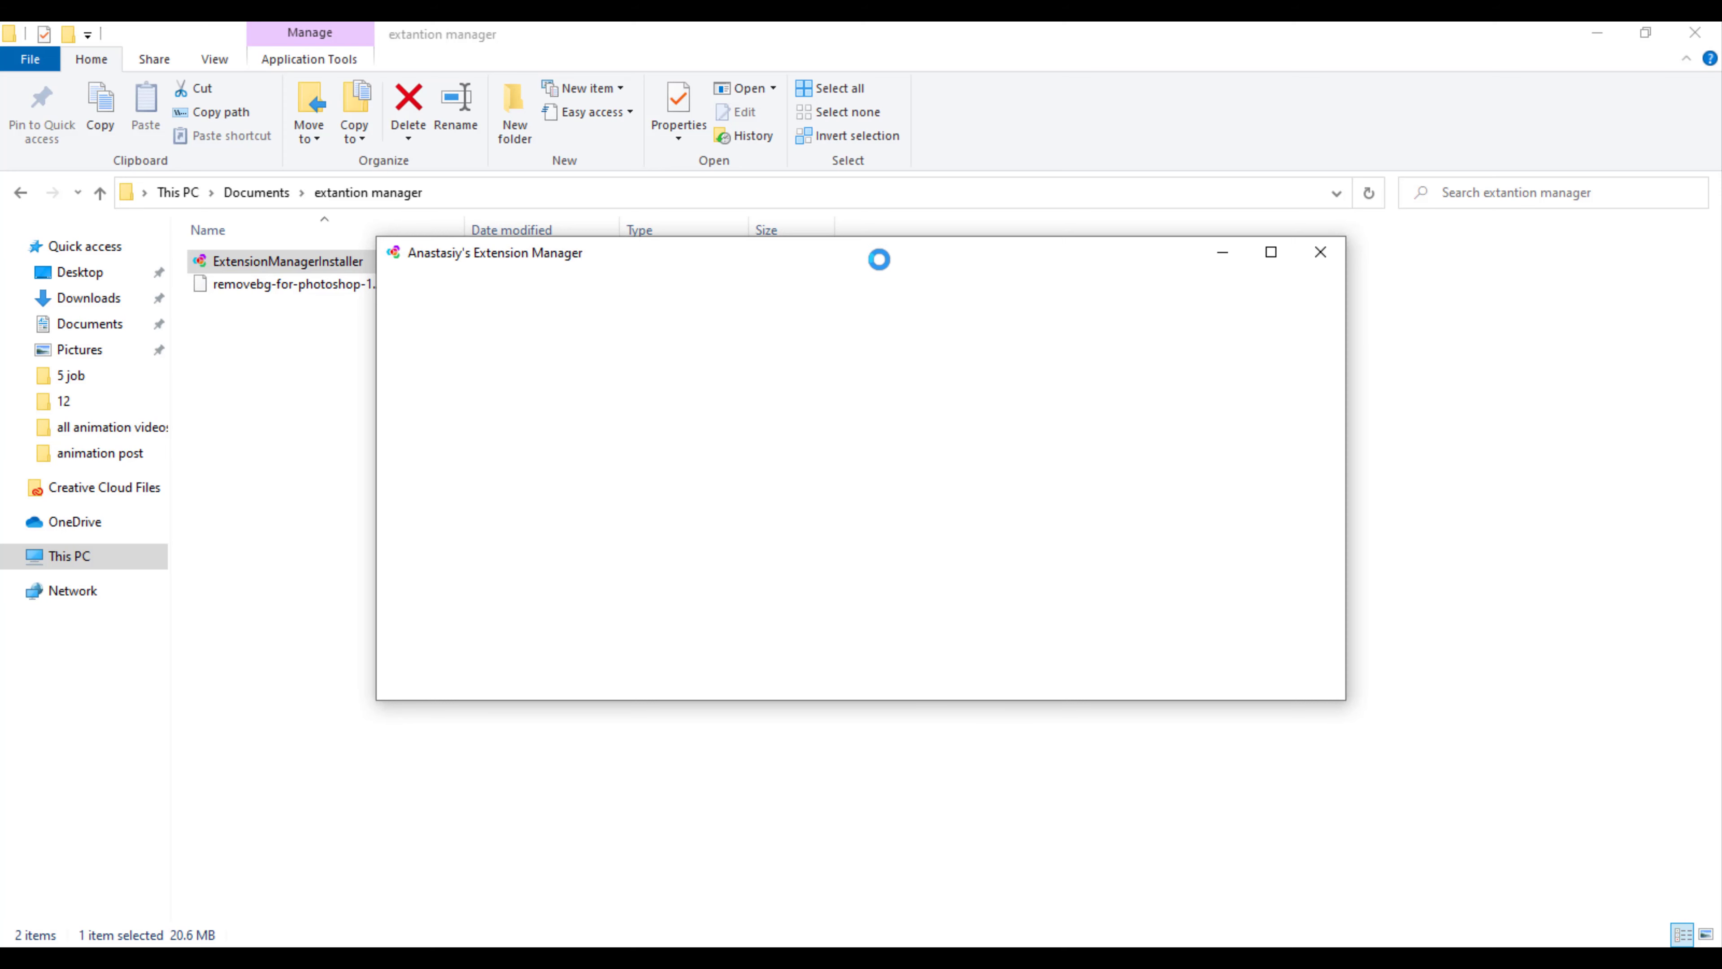
Step: Reposition the Extension Manager window and start a Photoshop extension install to open the file picker
mouse_move(610, 247)
left_mouse_down()
mouse_move(840, 305)
mouse_move(837, 320)
left_mouse_up()
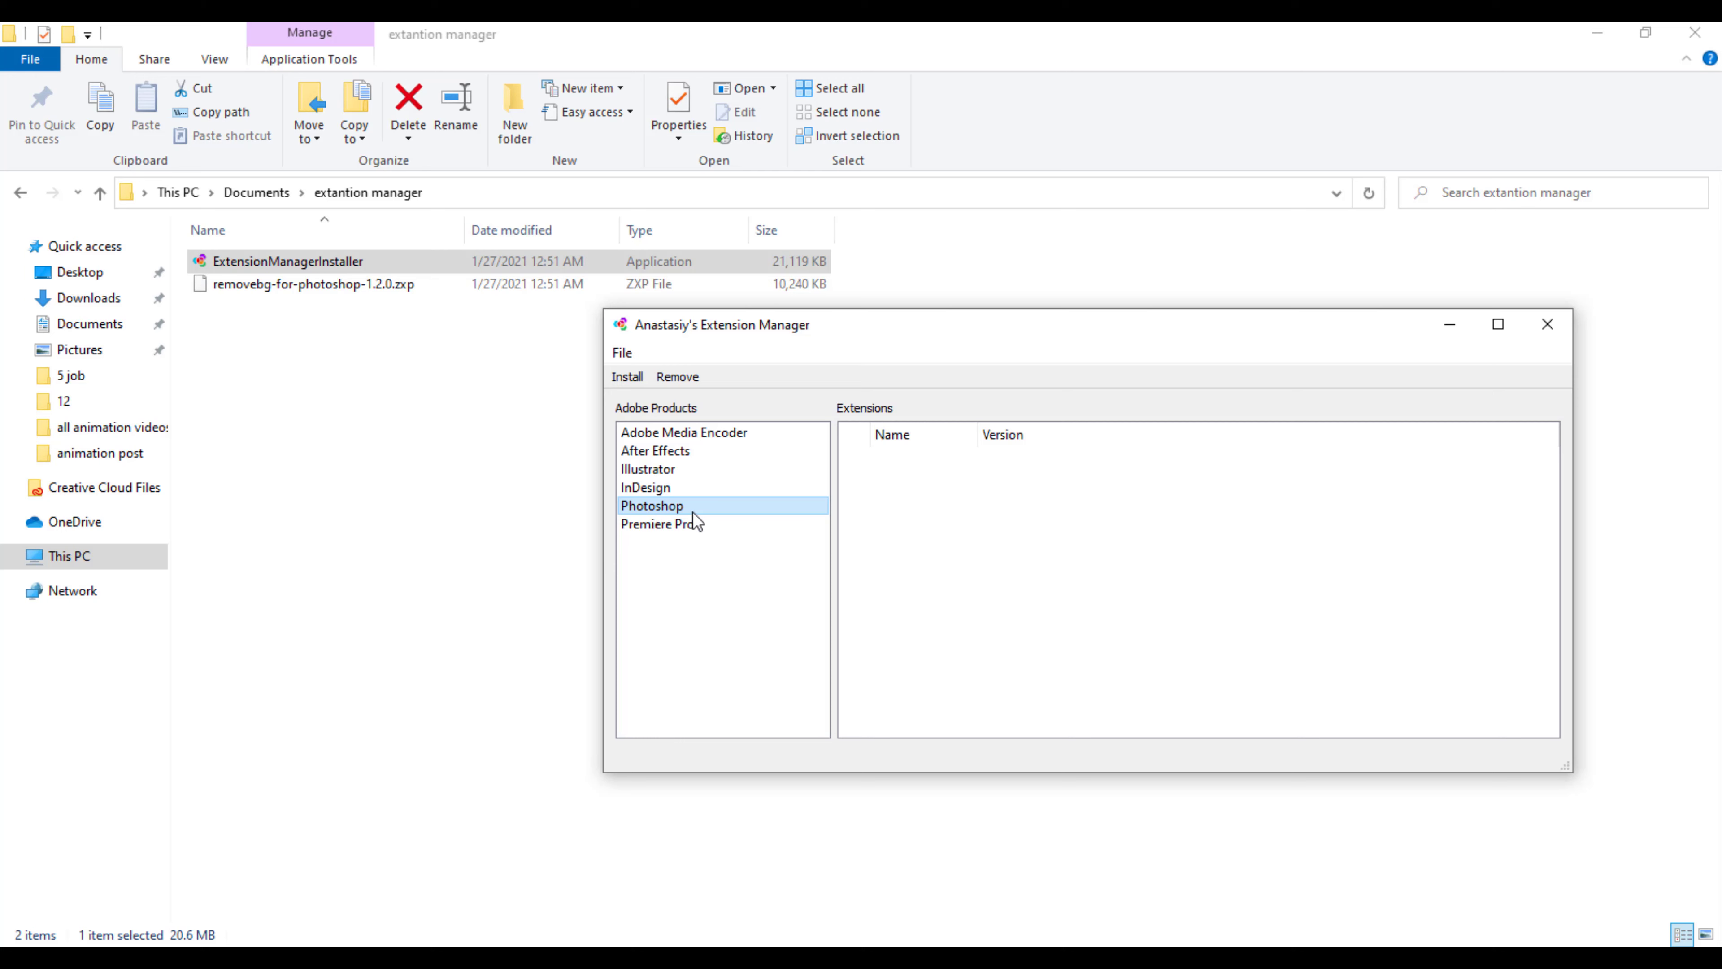
left_click(629, 376)
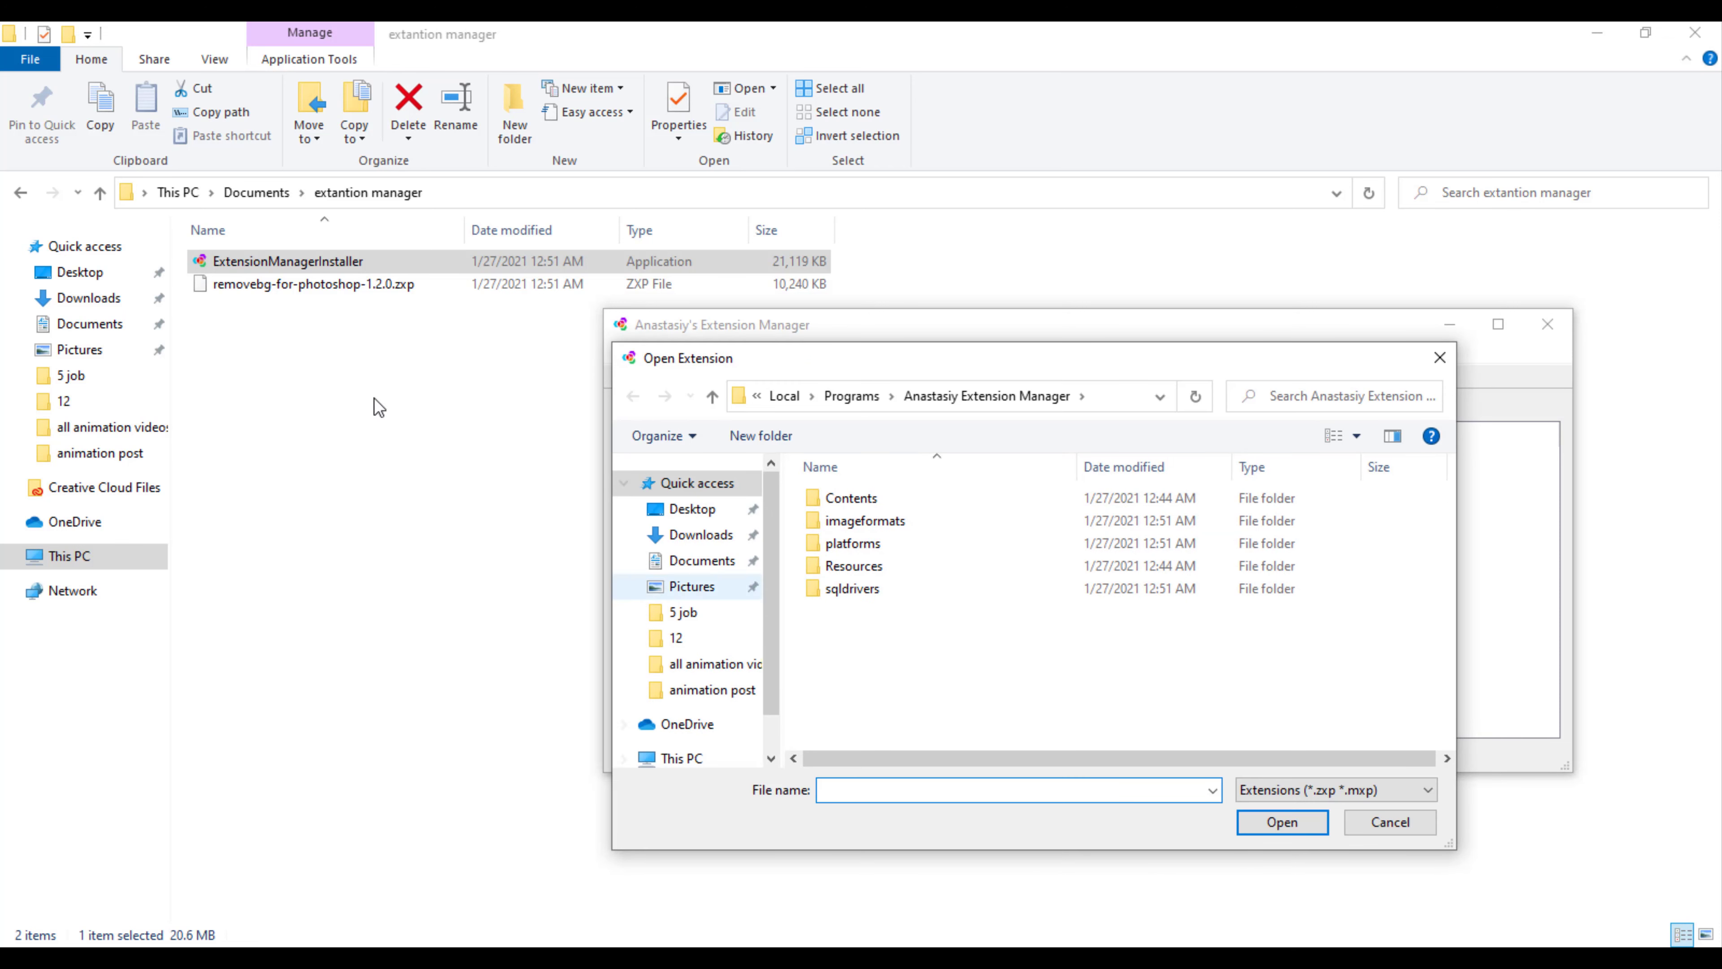
Step: Install removebg-for-photoshop-1.2.0.zxp from the extantion manager folder, confirm success, and close the manager
left_click(692, 563)
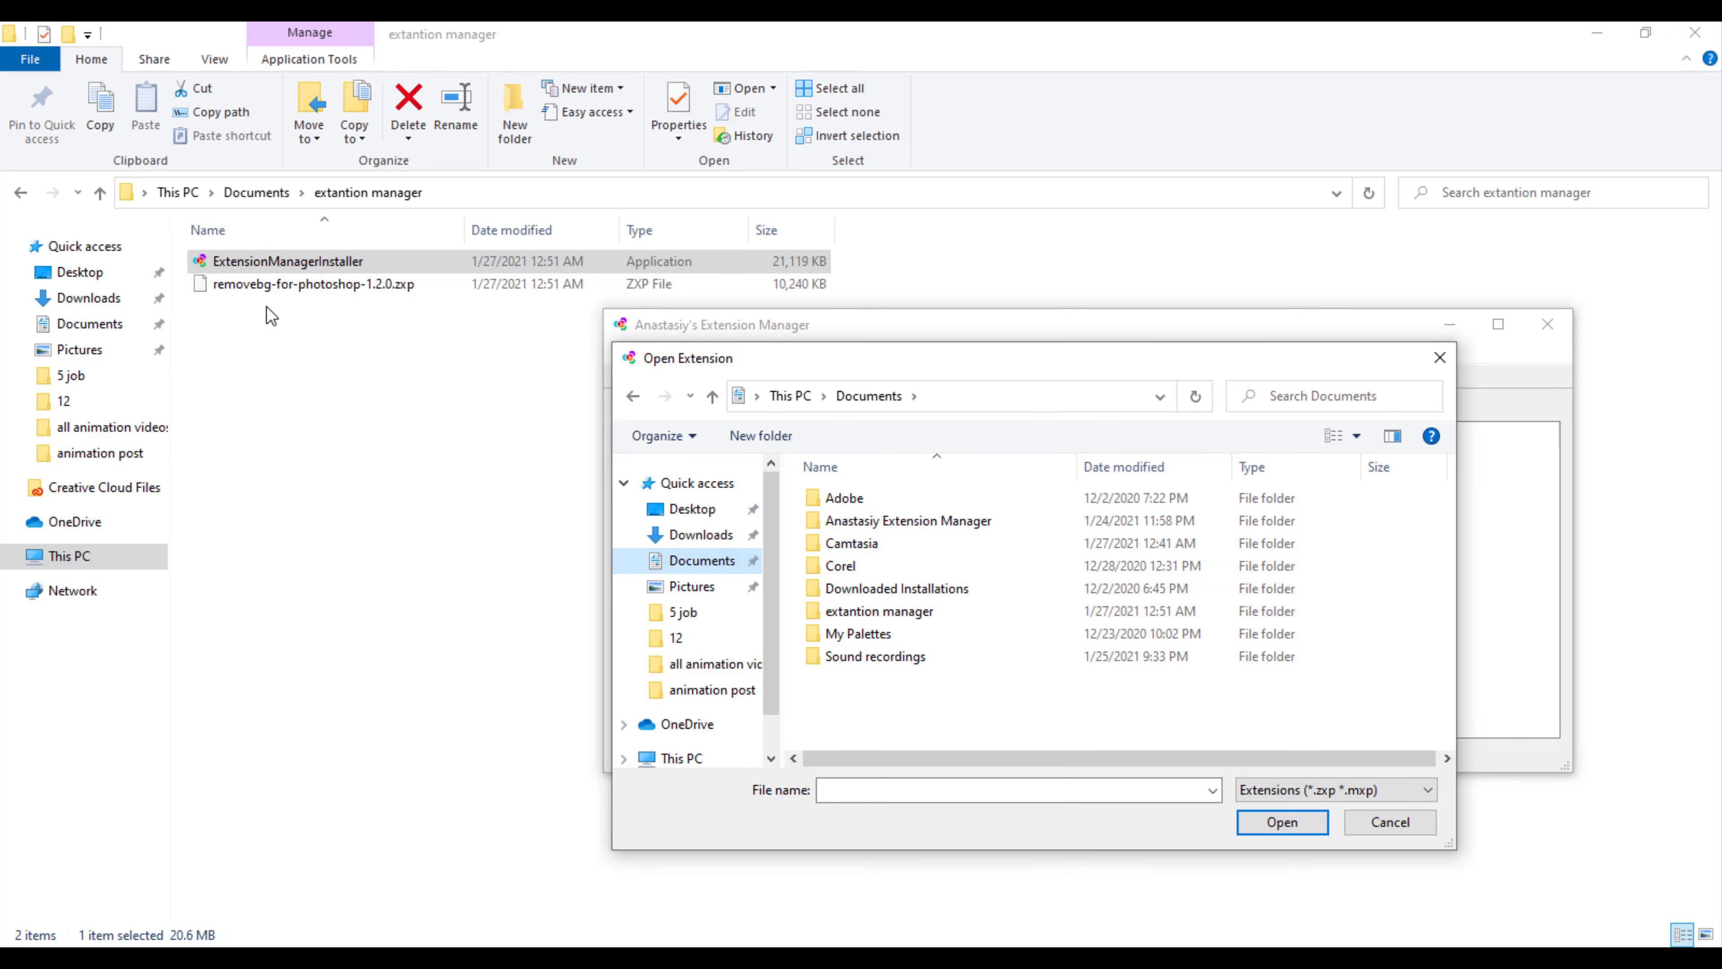
double_click(847, 613)
left_click(849, 502)
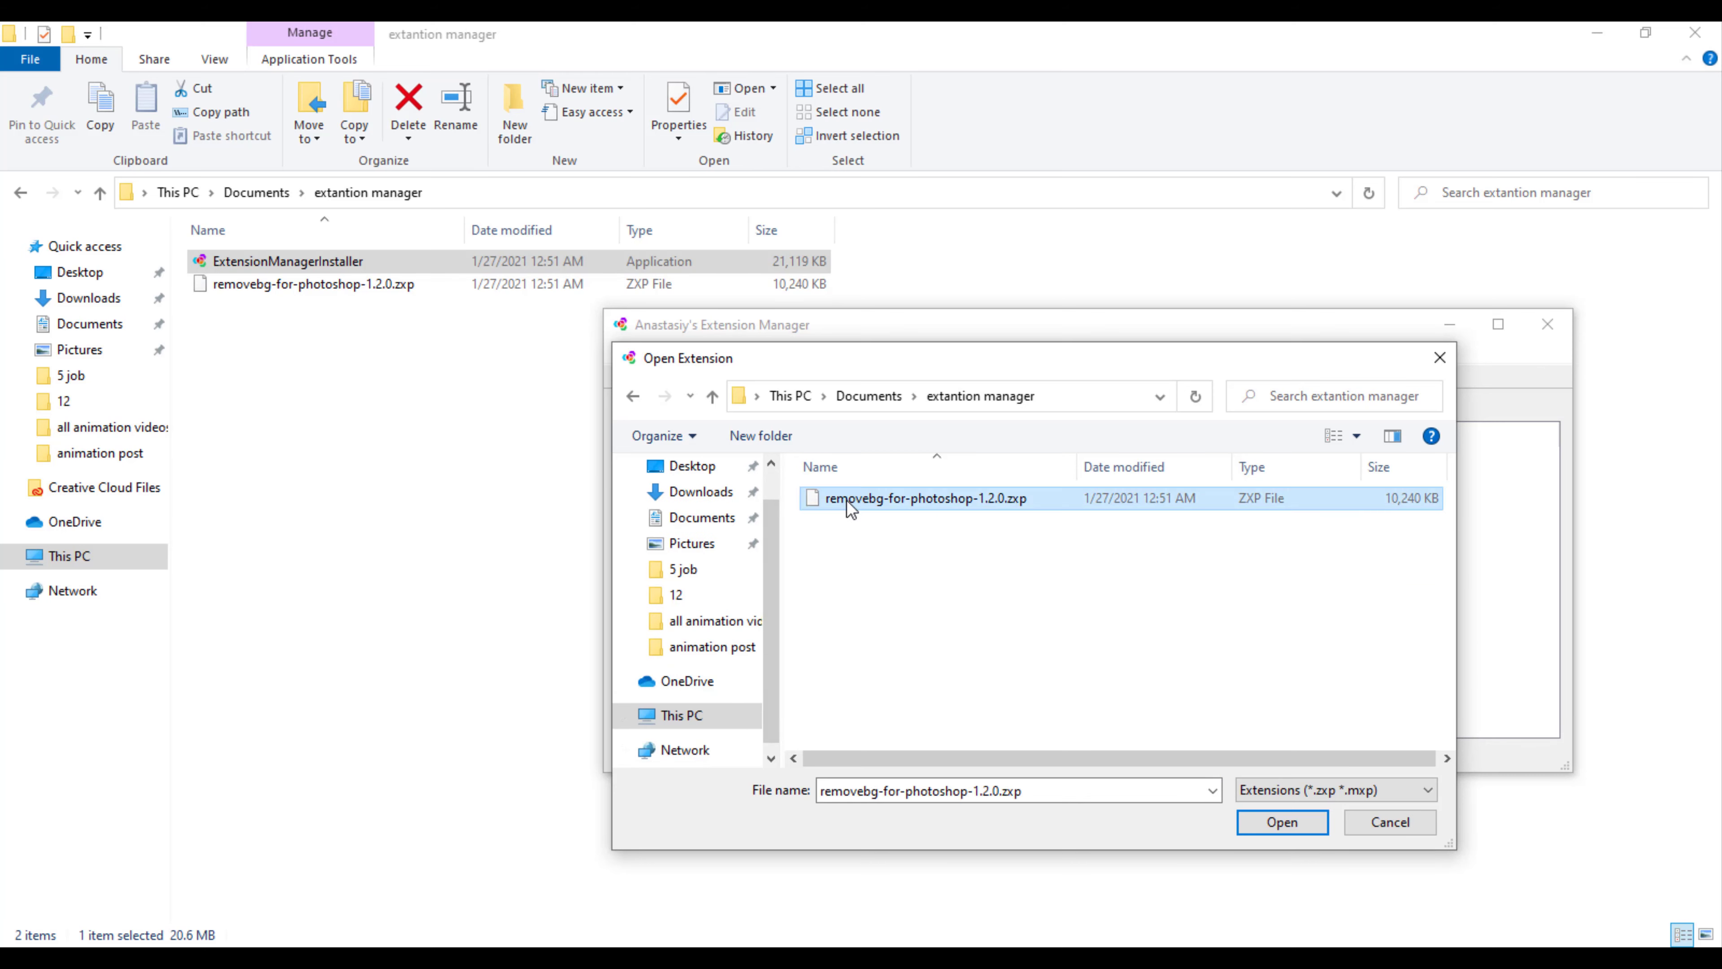
left_click(1296, 820)
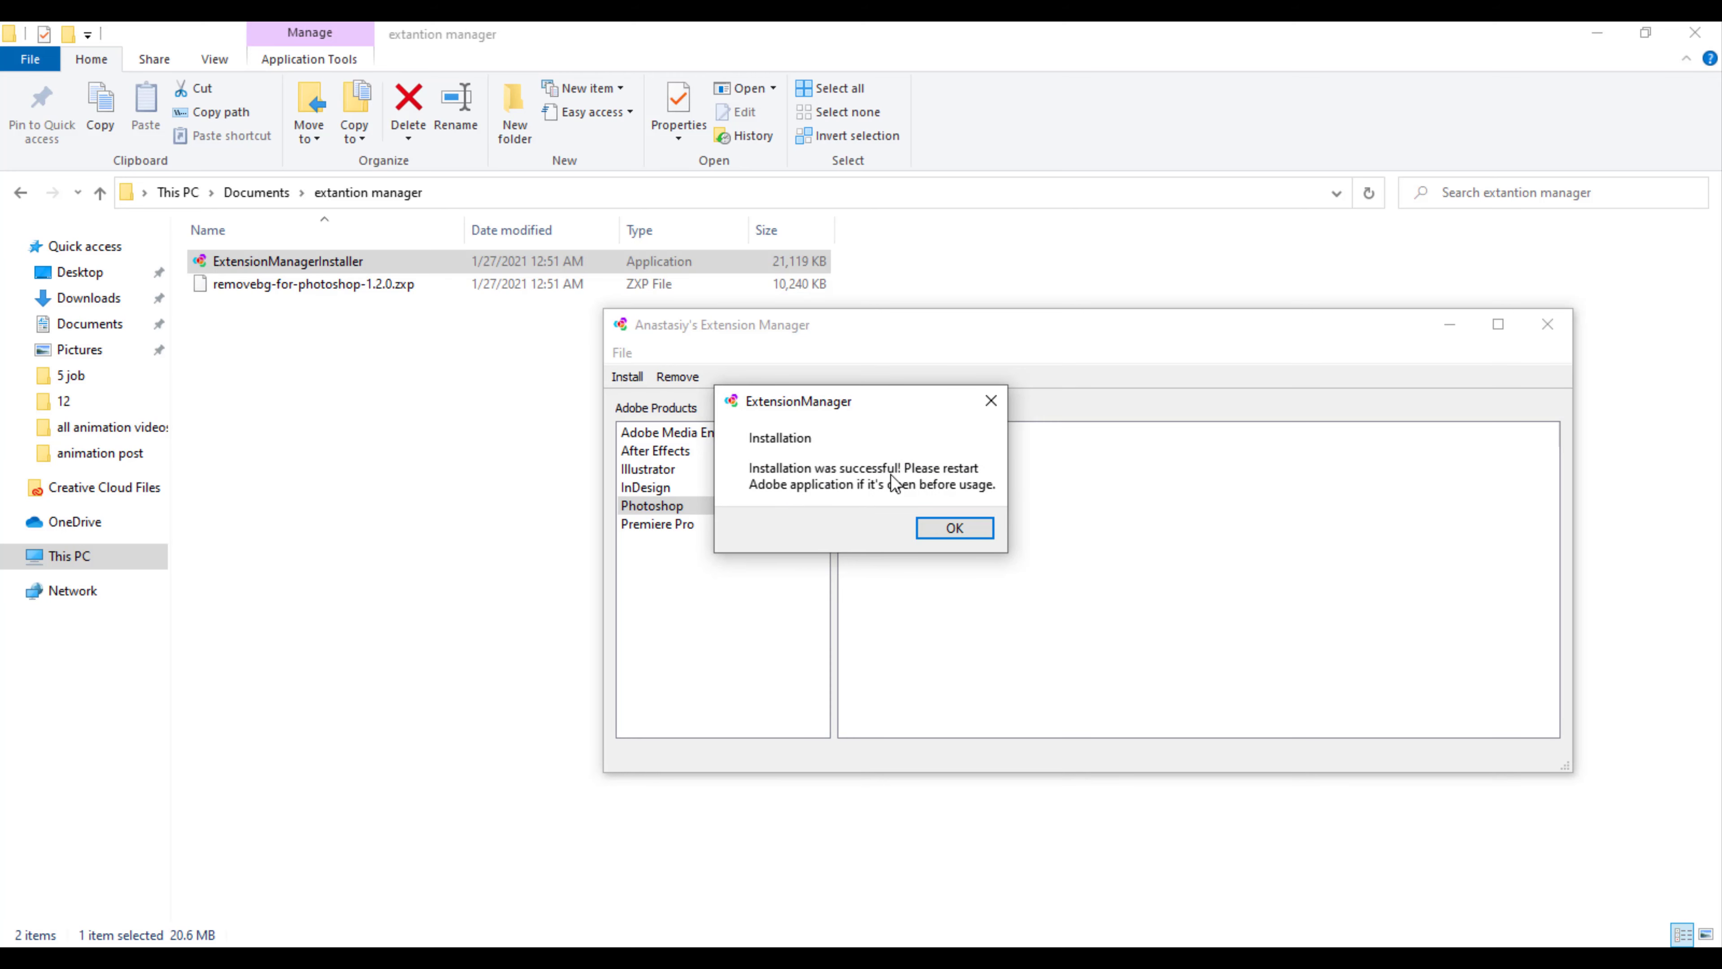
left_click(957, 528)
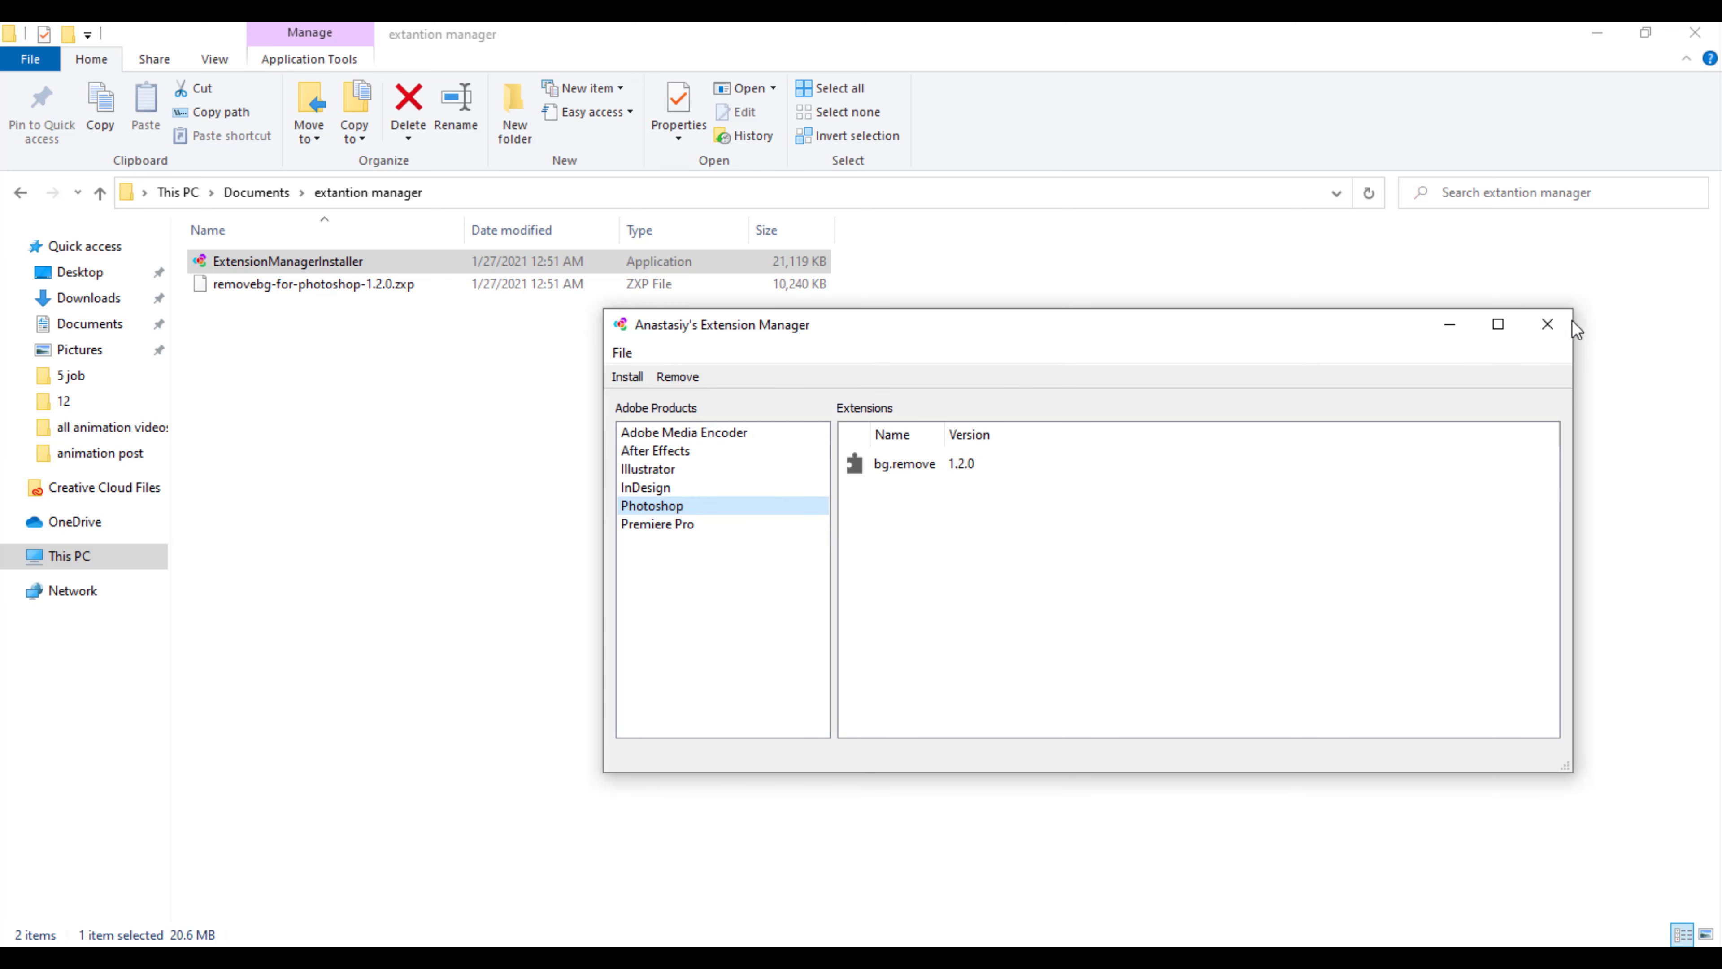
left_click(1550, 324)
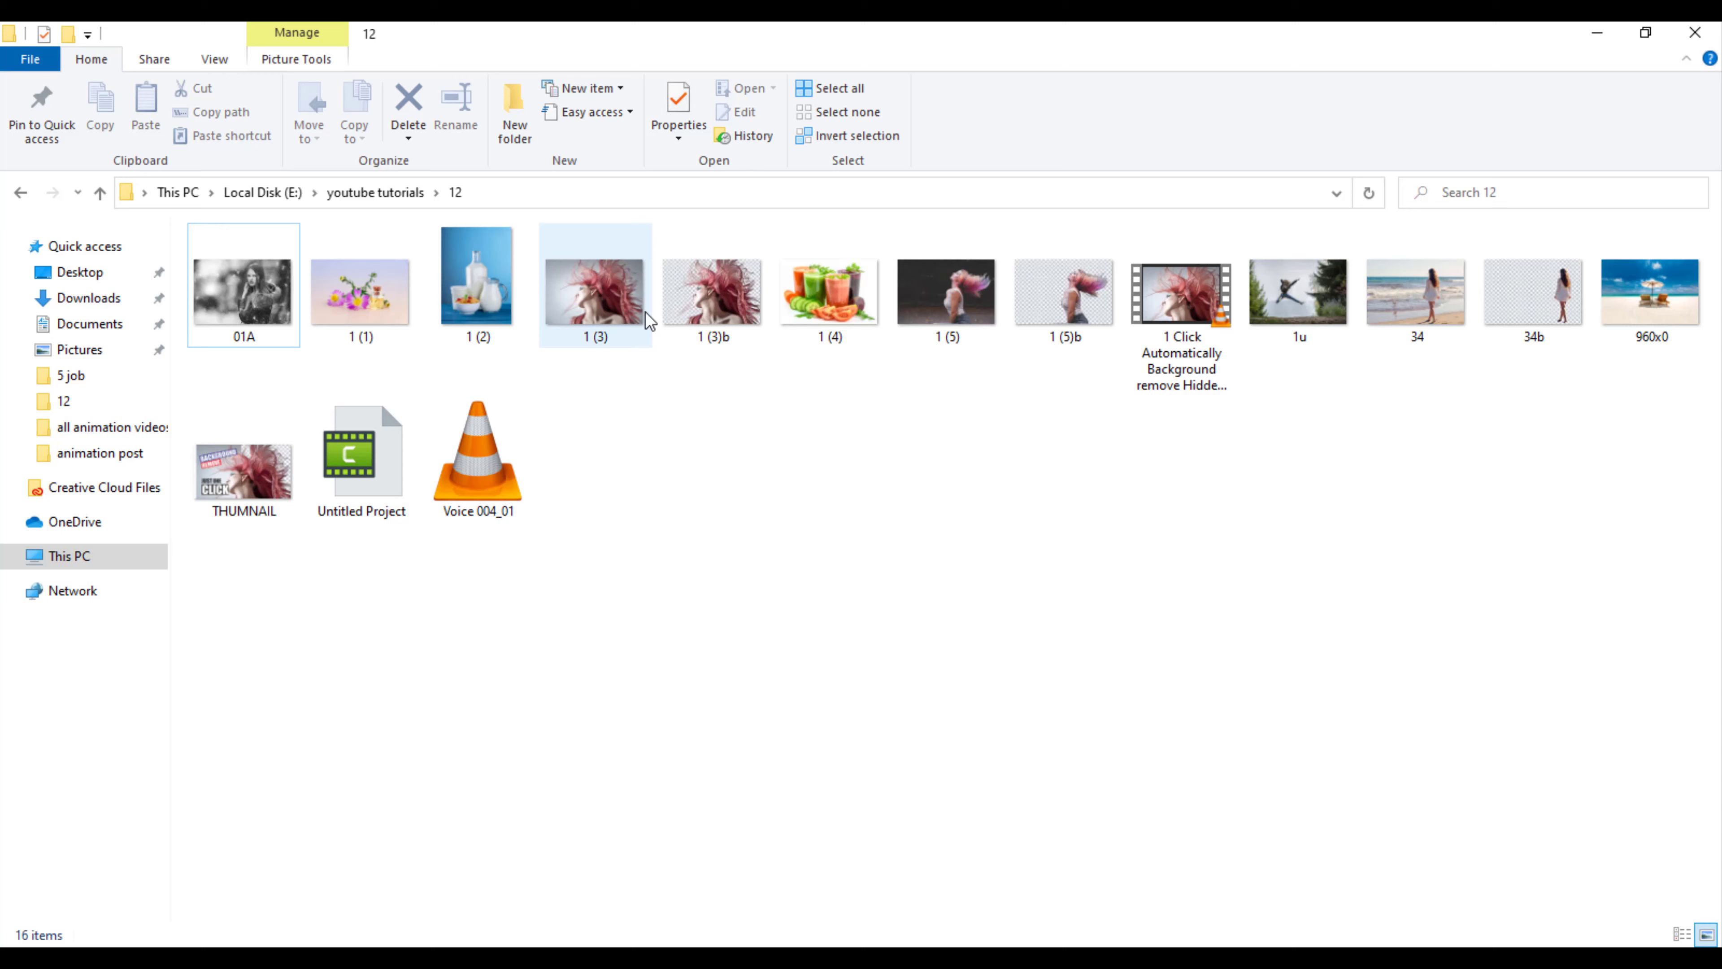
Step: Drag 1 (3).jpg into Photoshop and open Window > Extensions > Remove Background
mouse_move(614, 308)
left_mouse_down()
mouse_move(719, 944)
mouse_move(734, 483)
left_mouse_up()
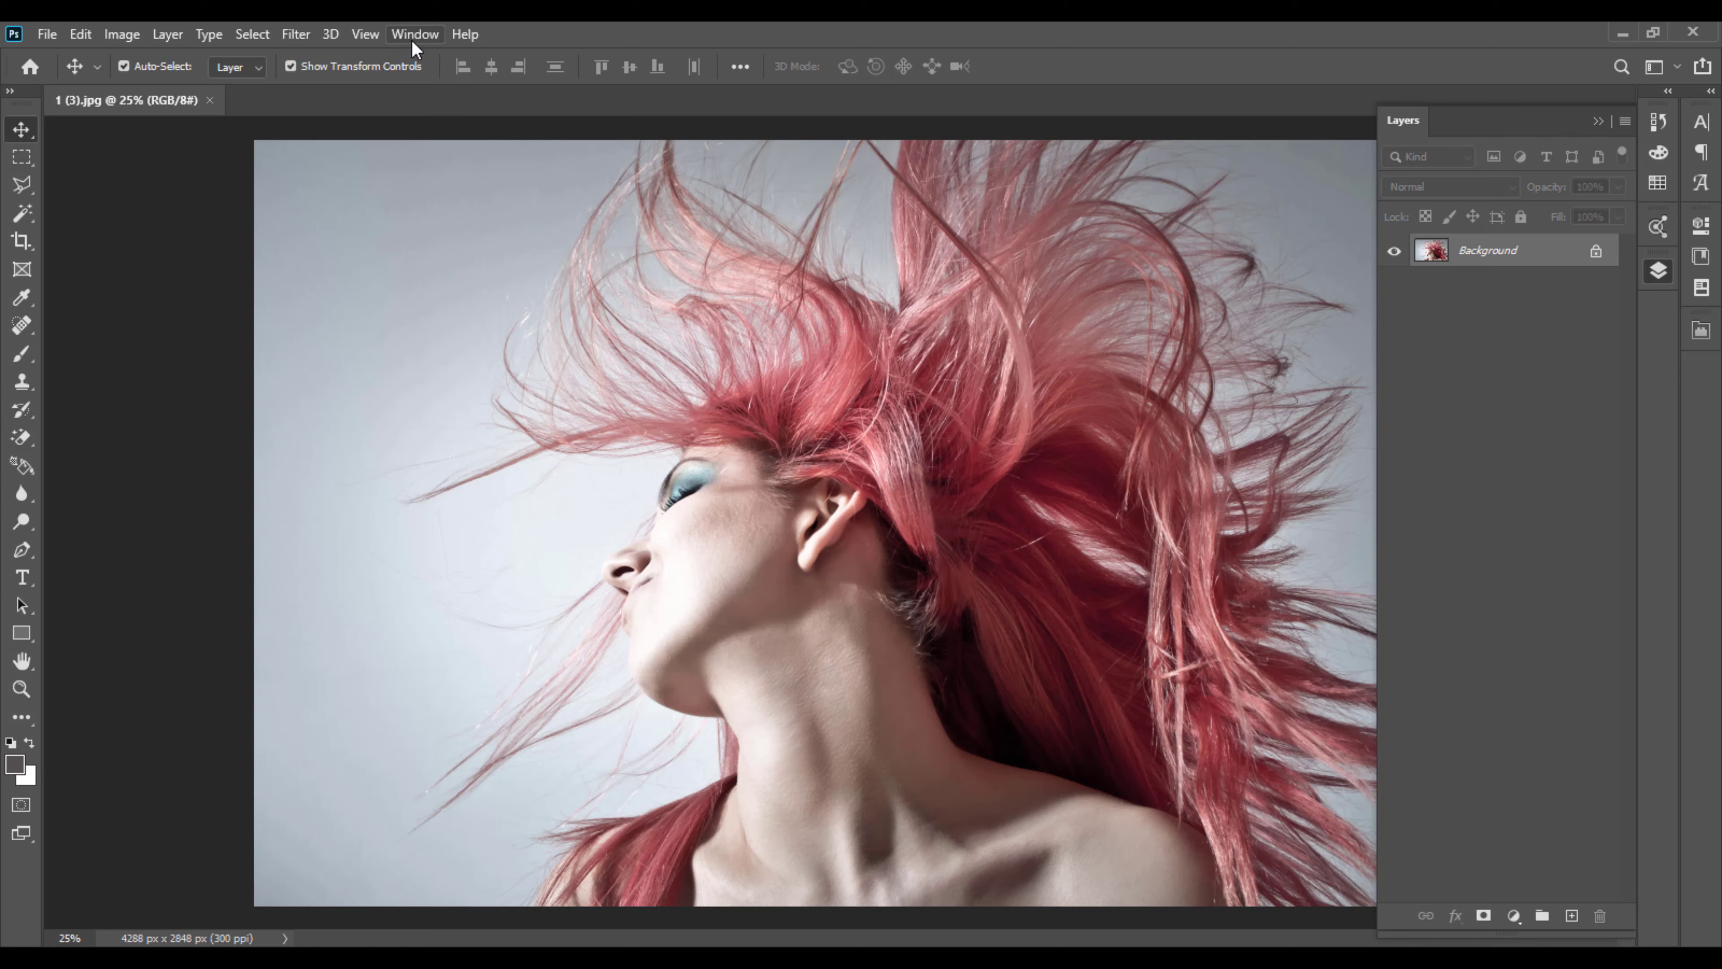
left_click(412, 38)
mouse_move(437, 130)
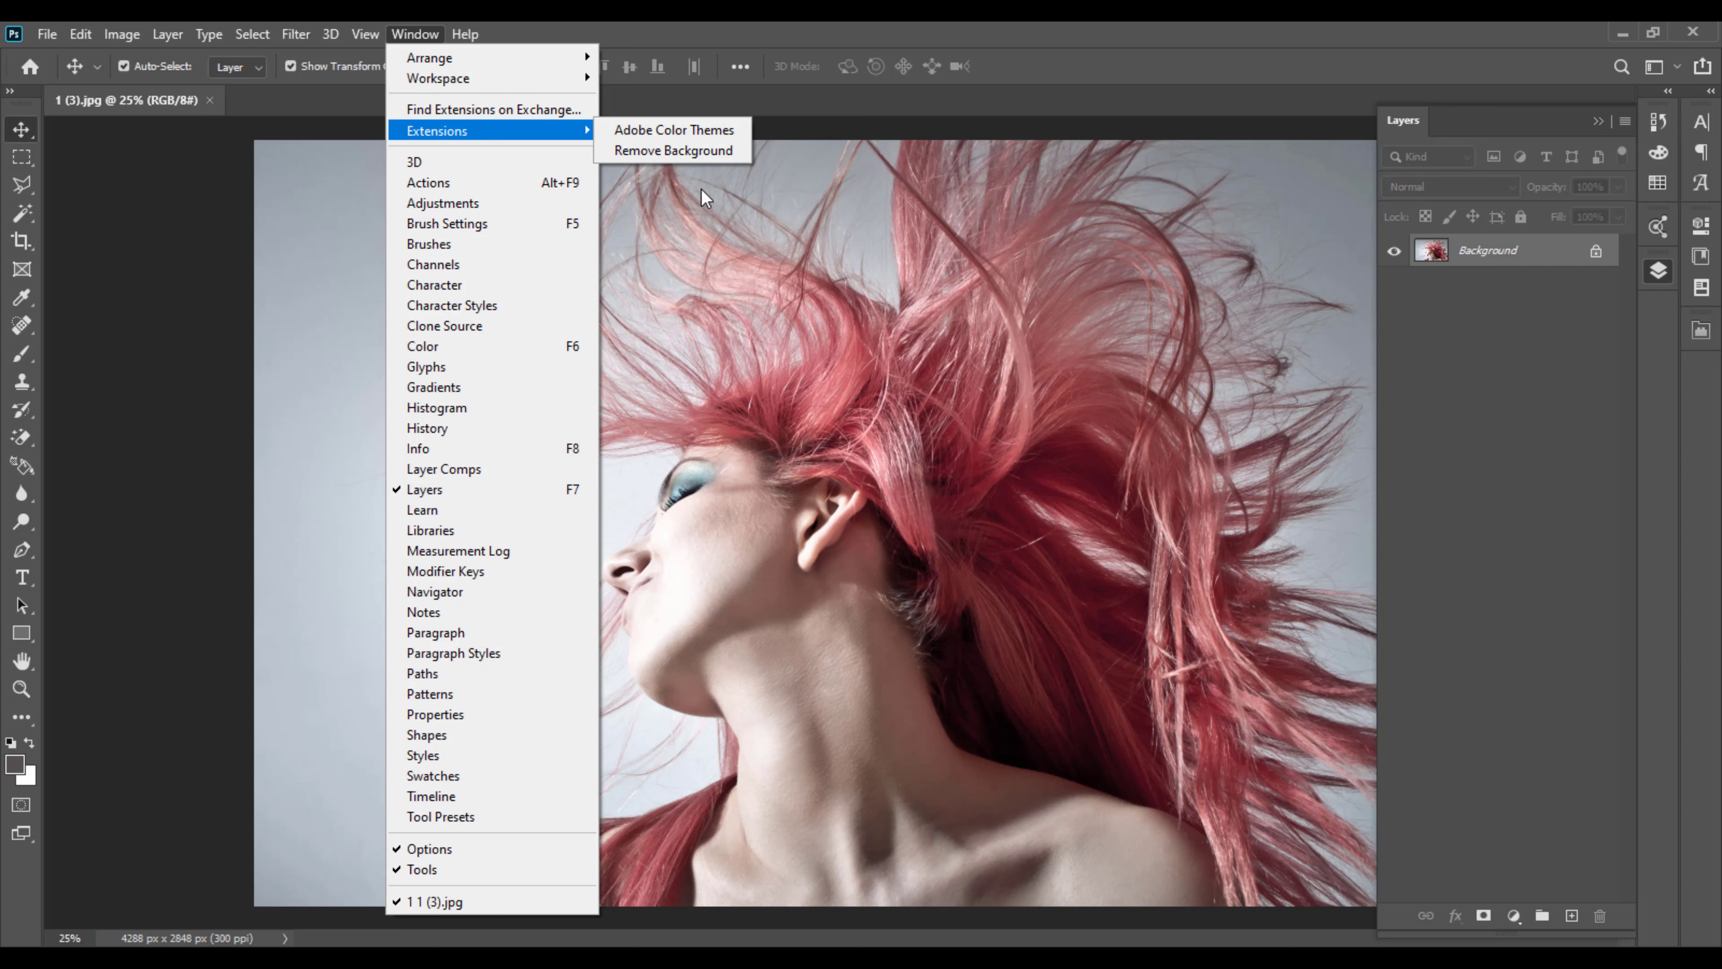
left_click(671, 150)
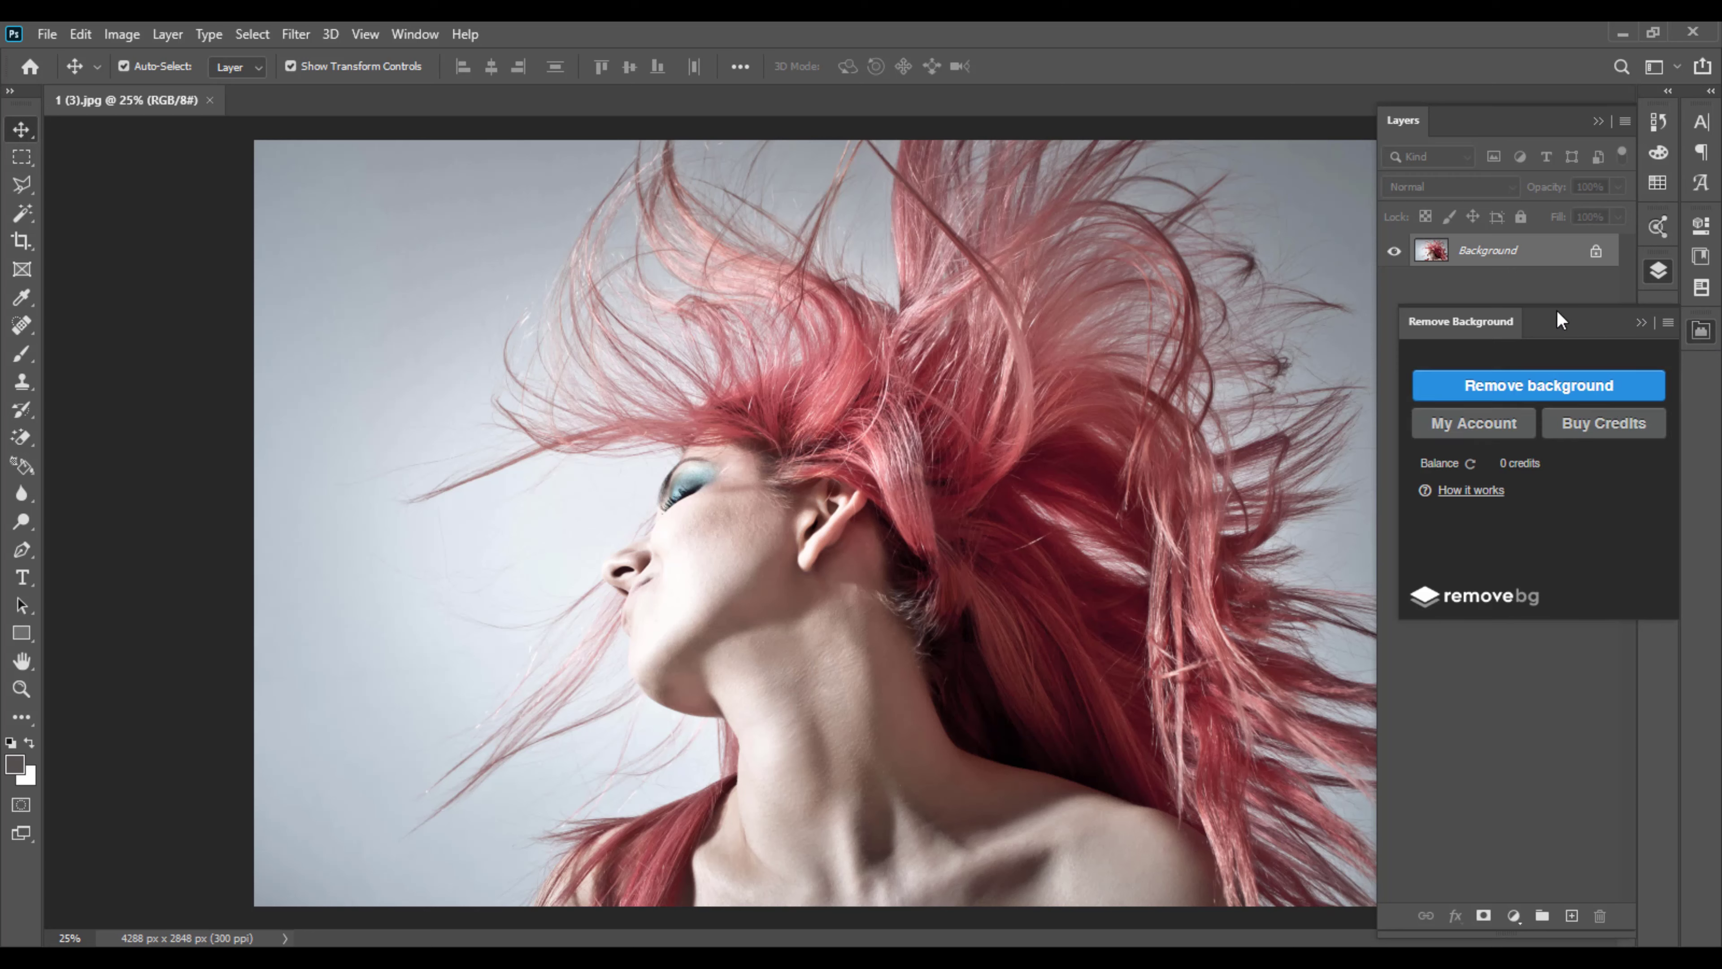
Step: Duplicate the Background layer and run Remove background from the remove.bg panel
mouse_move(1499, 252)
left_mouse_down()
mouse_move(1472, 322)
mouse_move(1572, 915)
left_mouse_up()
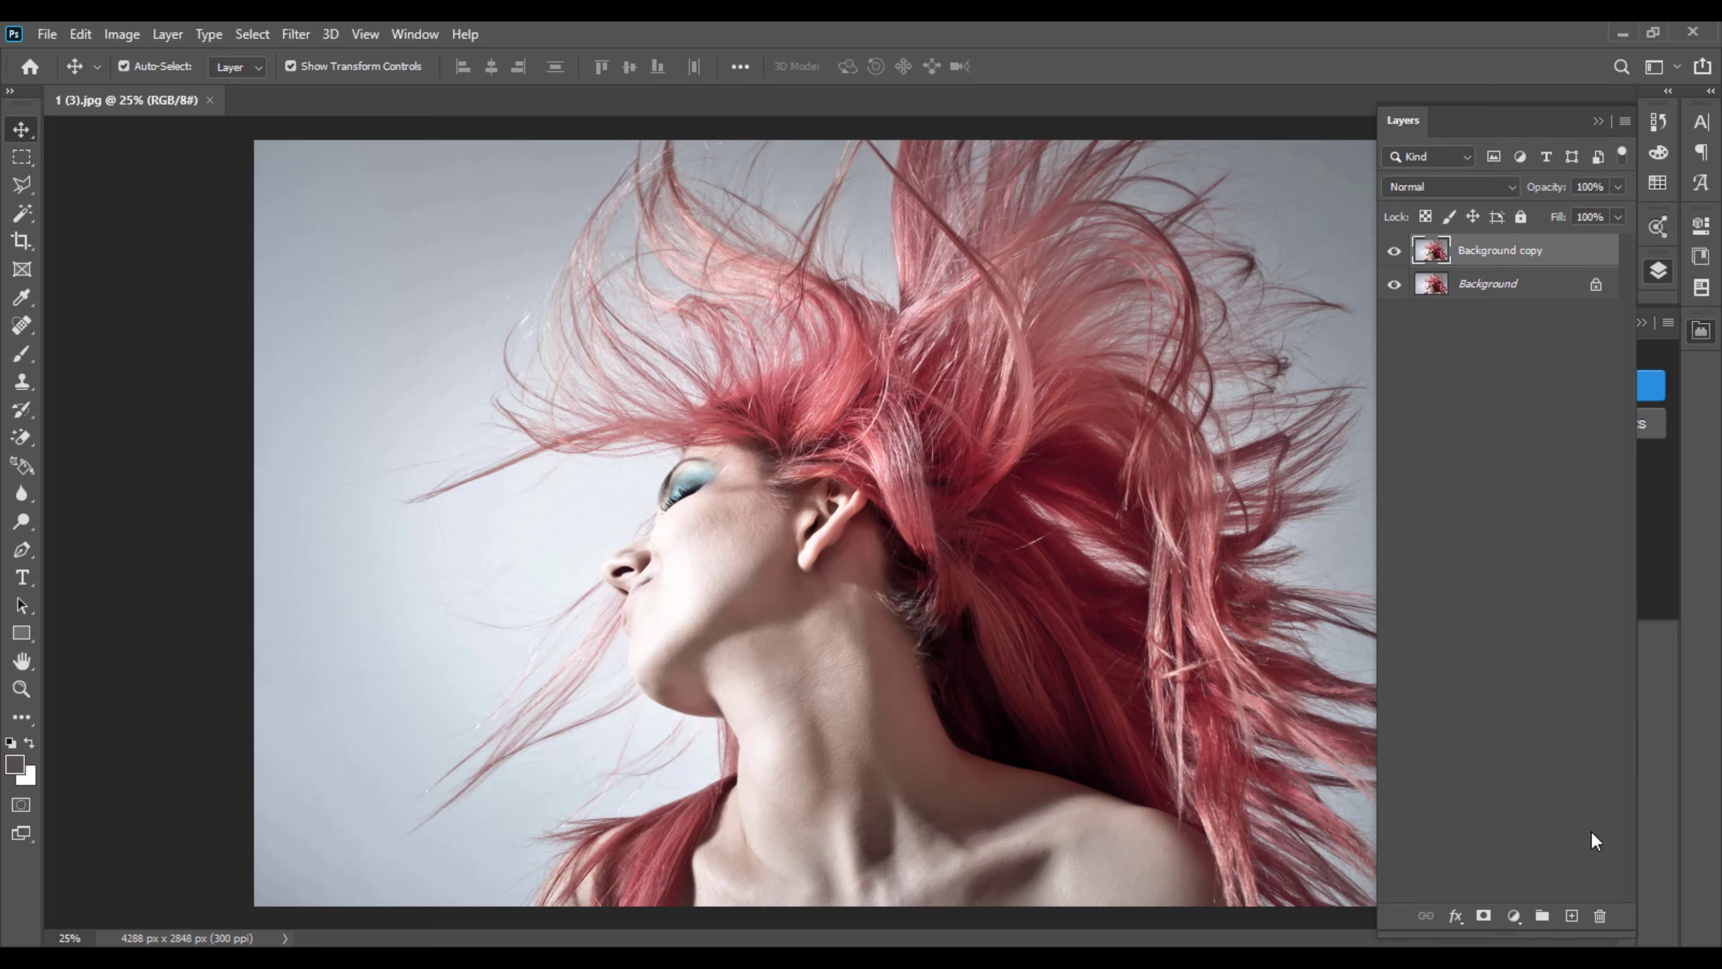
left_click(1701, 331)
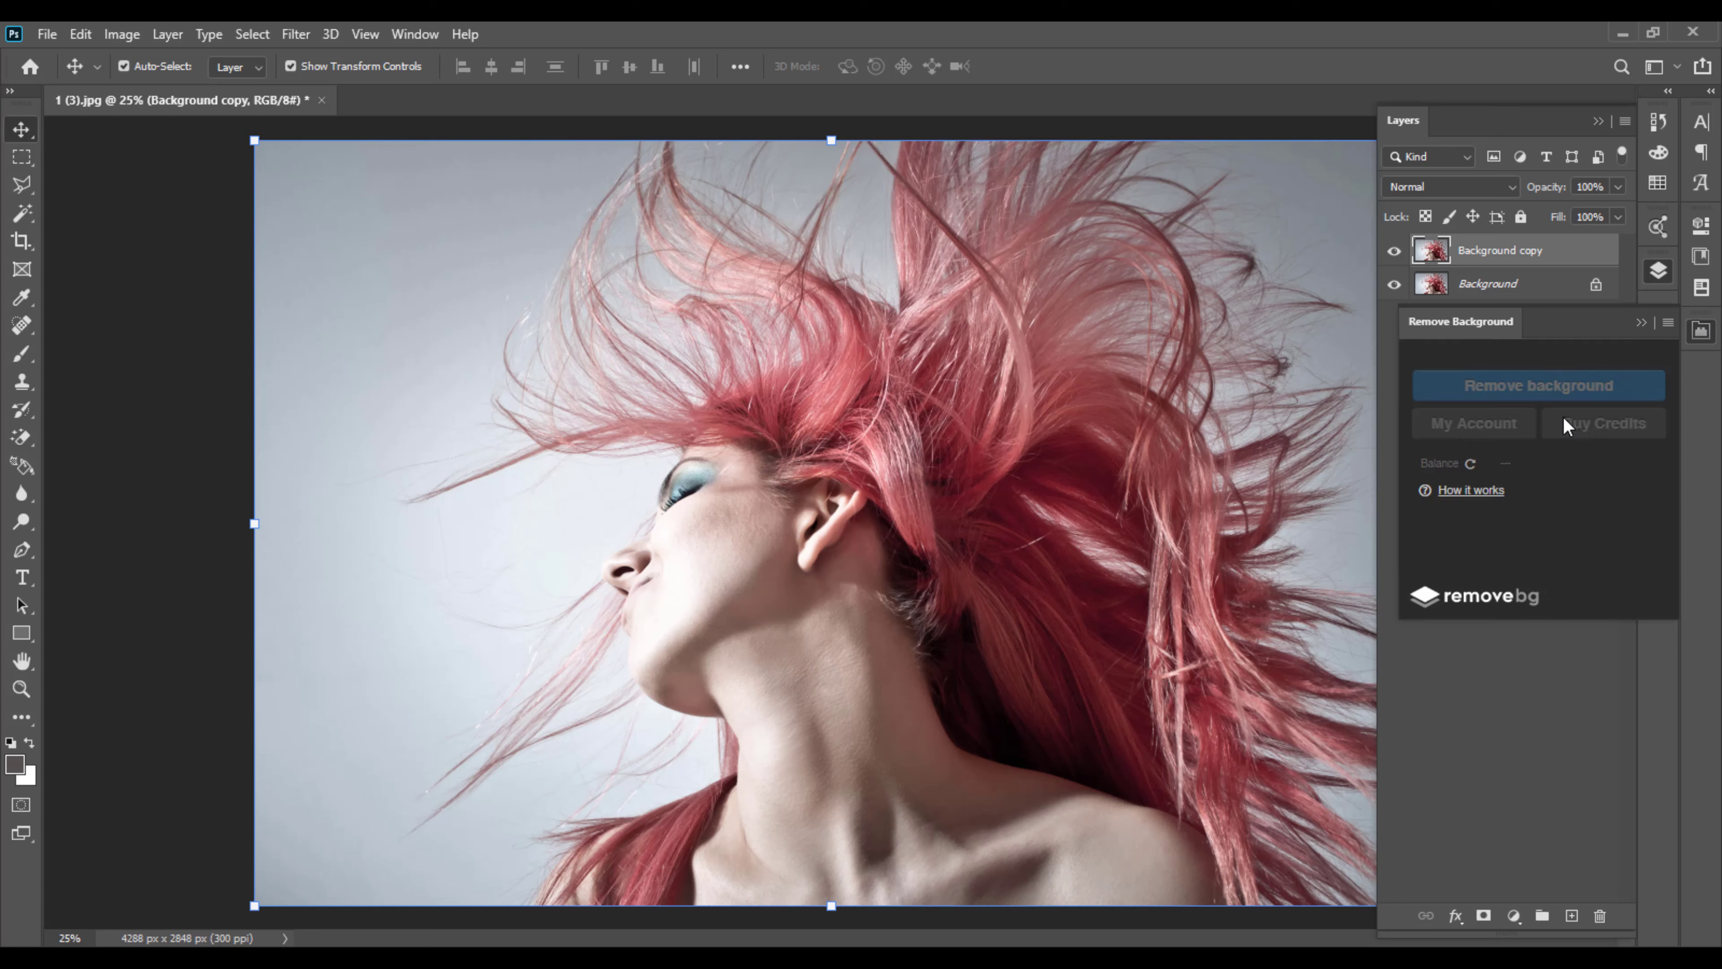
left_click(1508, 384)
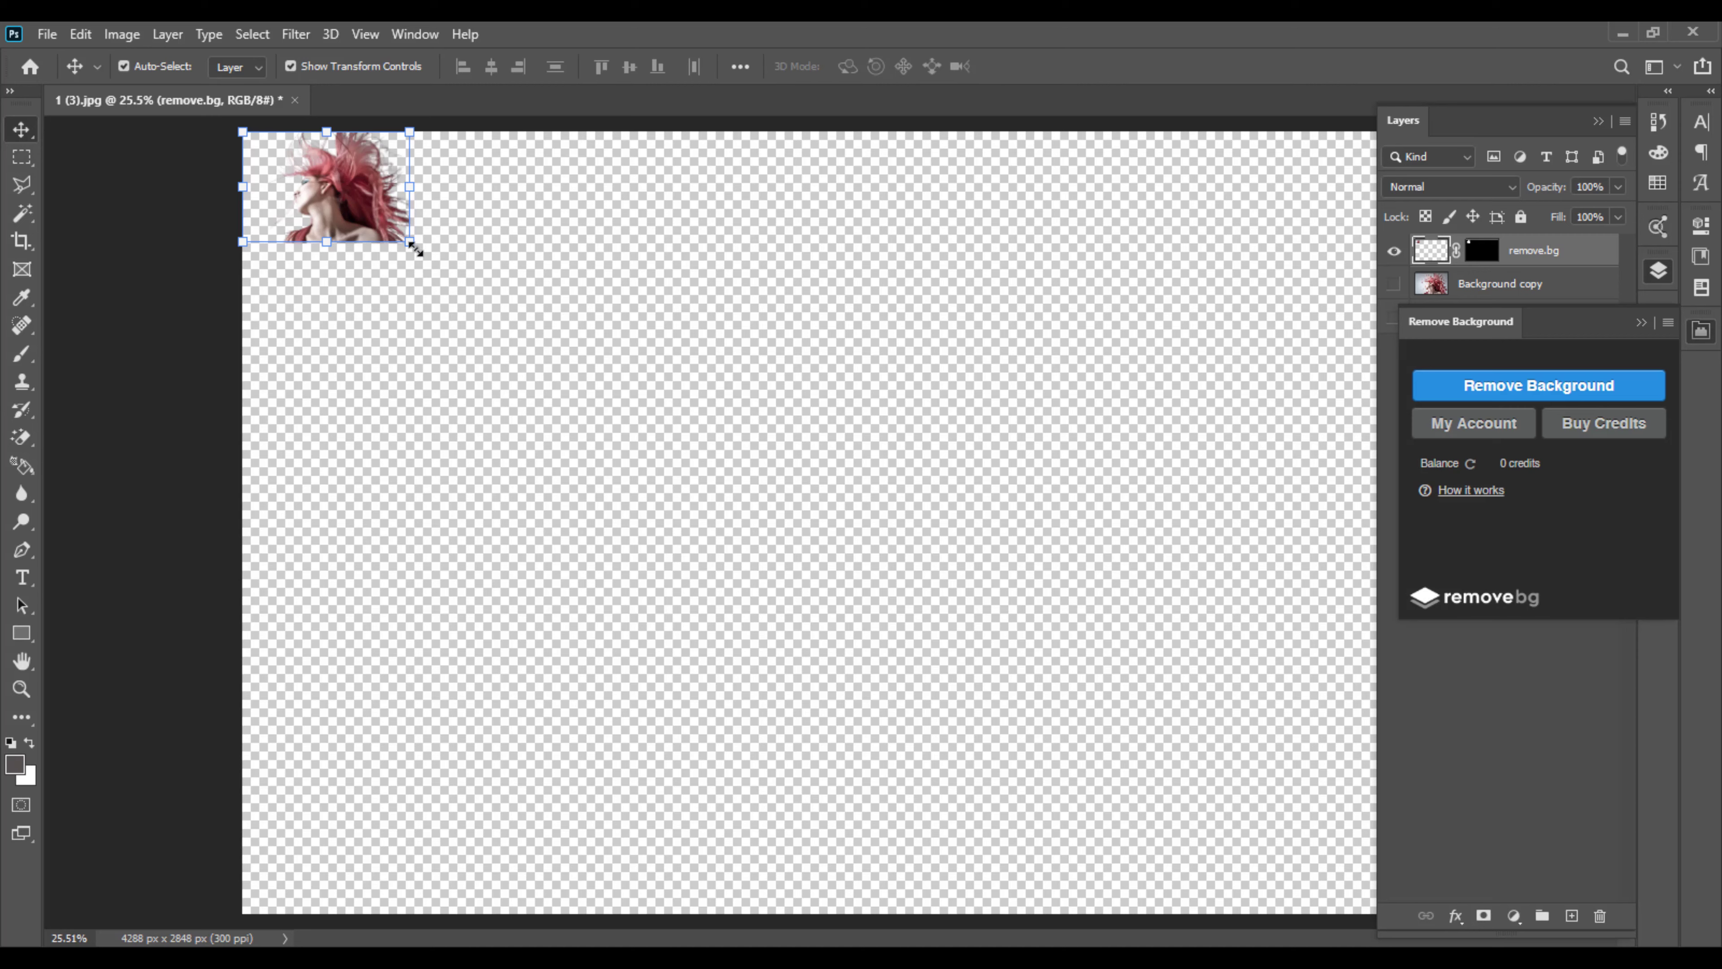
Step: Drag the remove.bg cut-out's corner handle to scale it to about 705%, filling the canvas
left_click_drag(411, 242, 1429, 919)
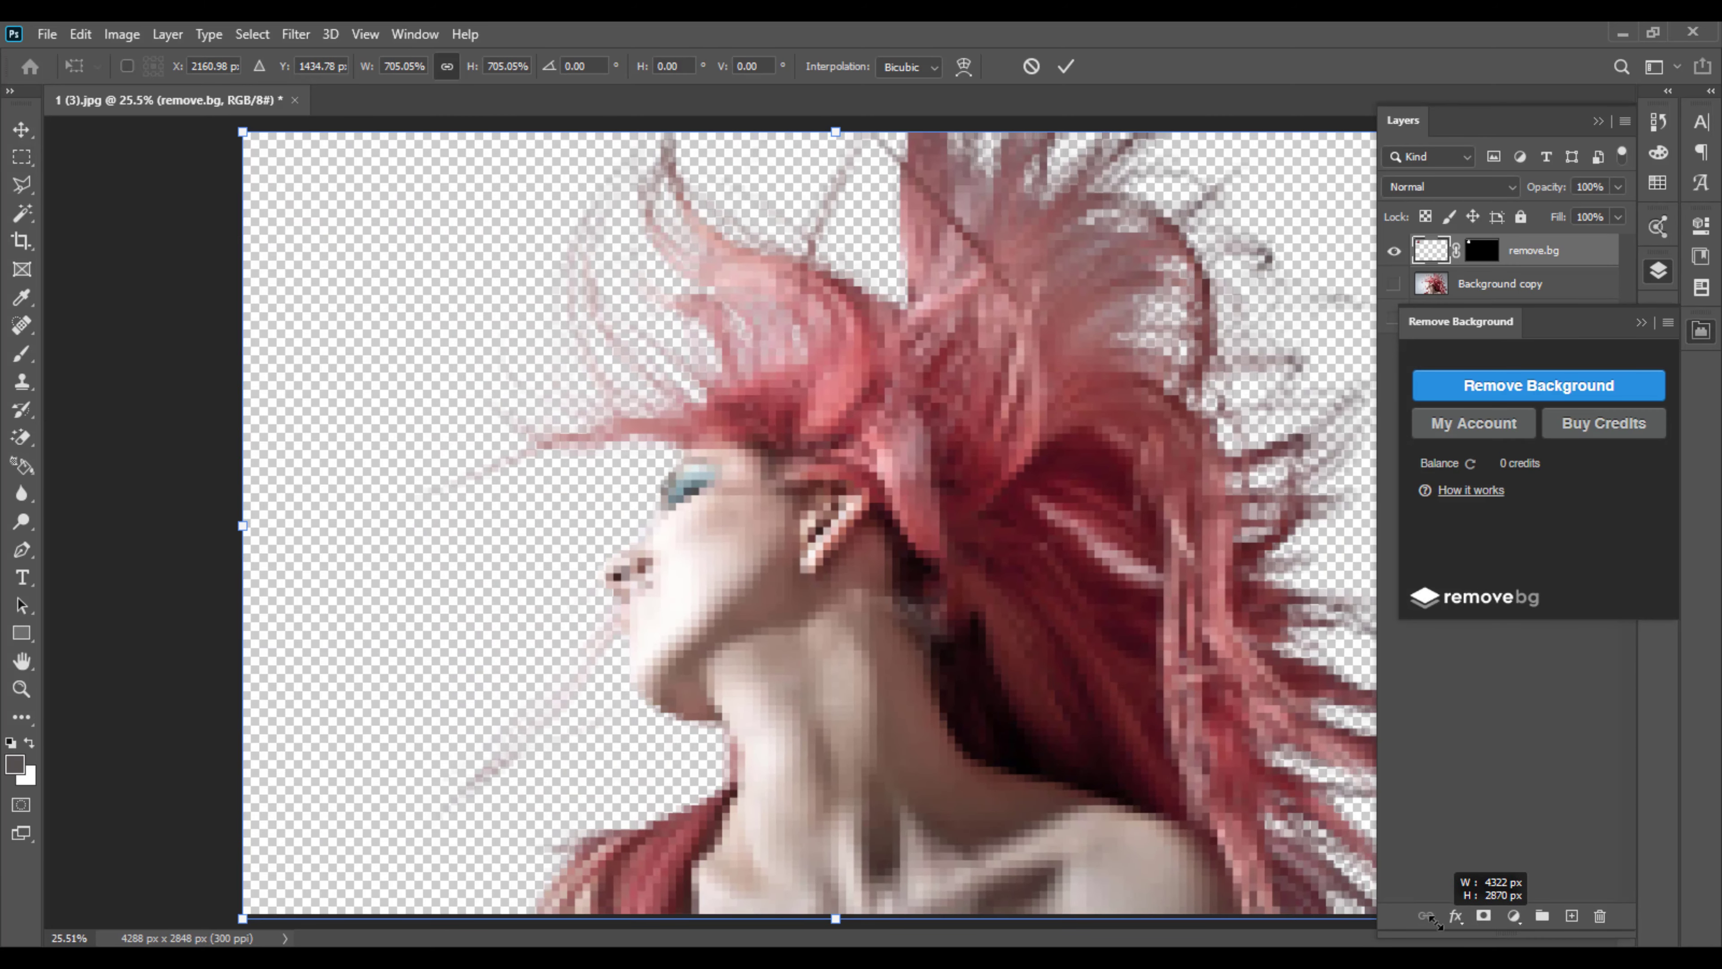
left_click_drag(1429, 919, 1432, 924)
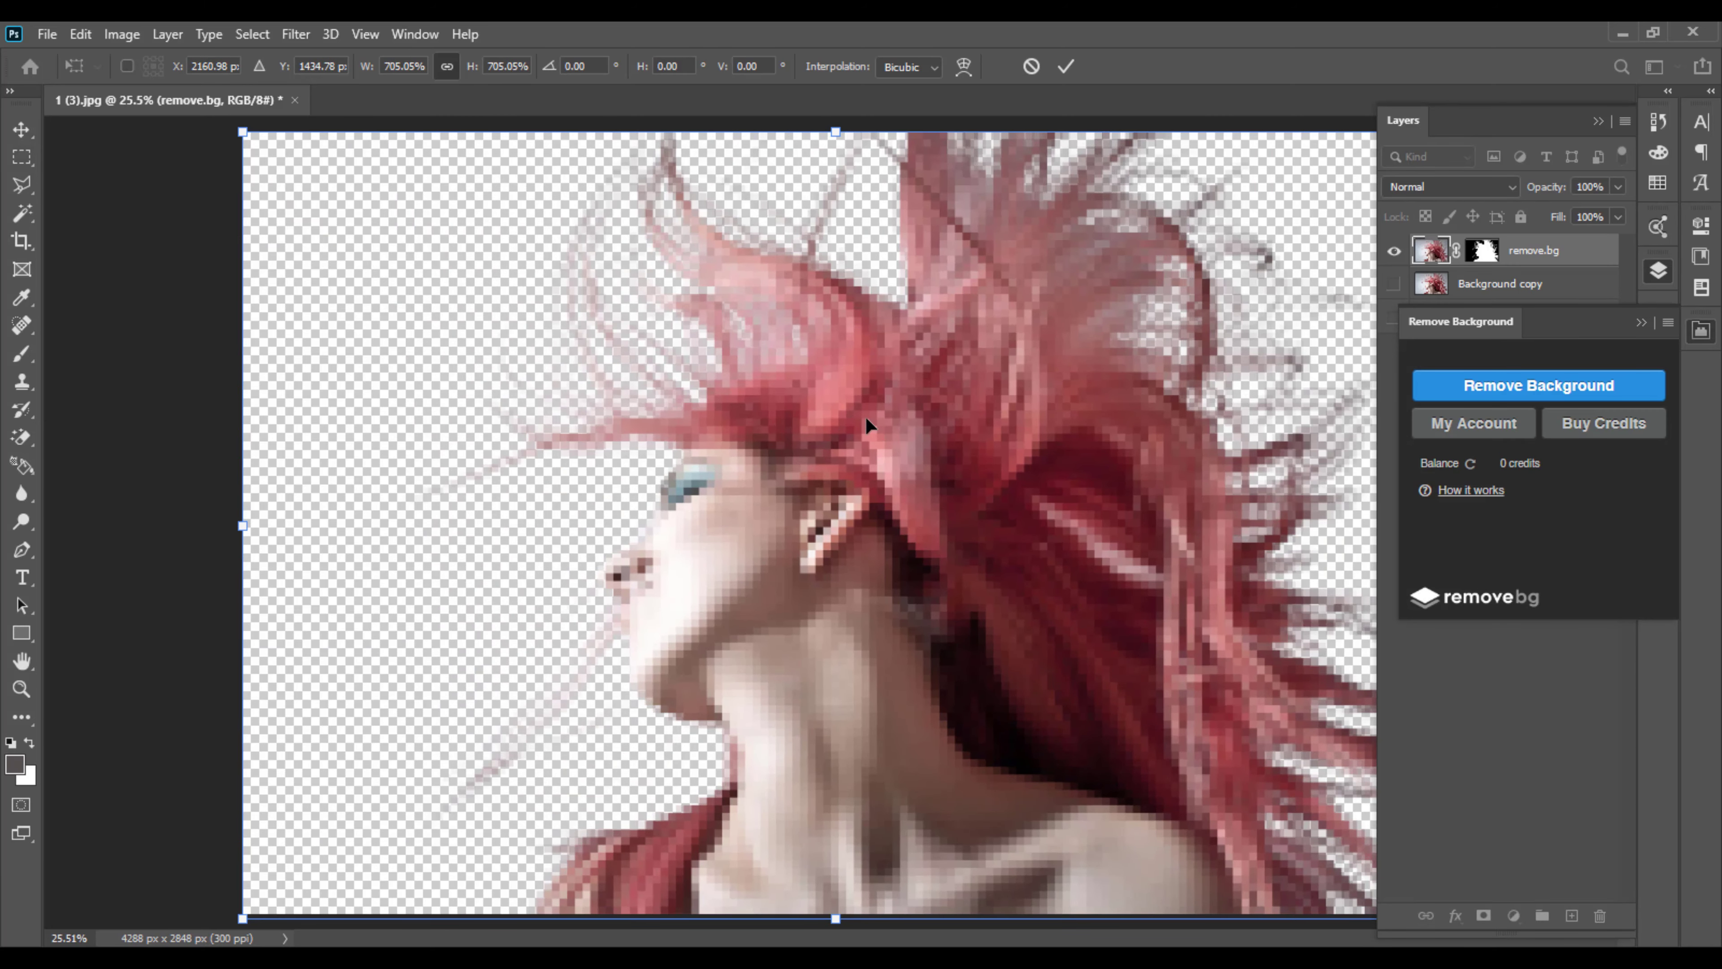